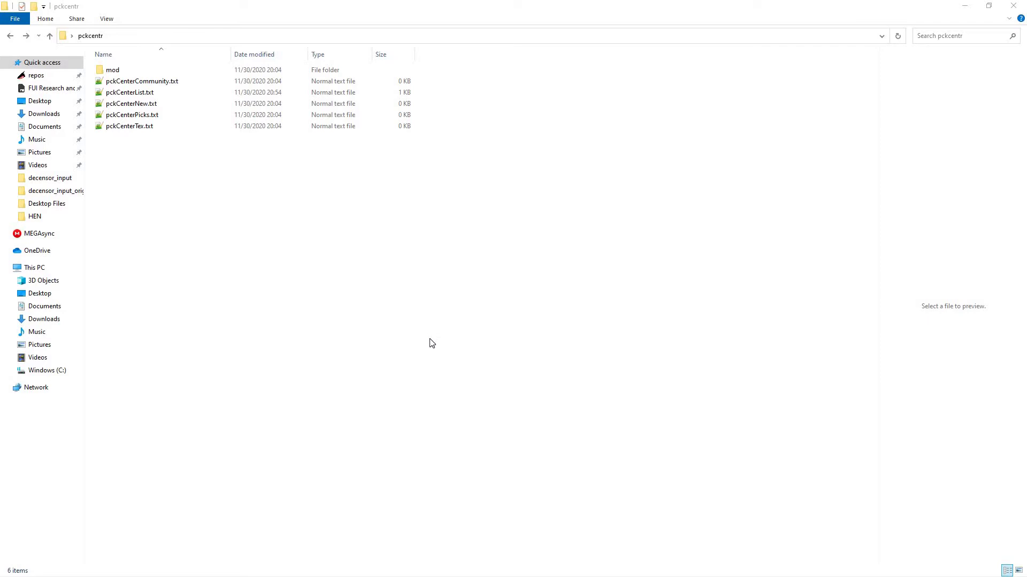
Step: Switch to PCK Studio and open its Settings
key(super)
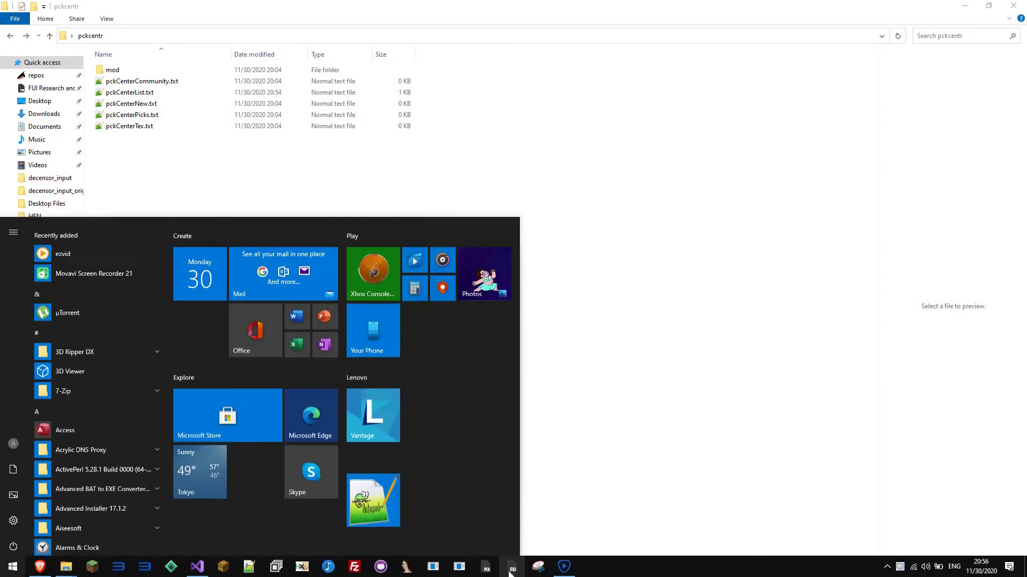
key(super)
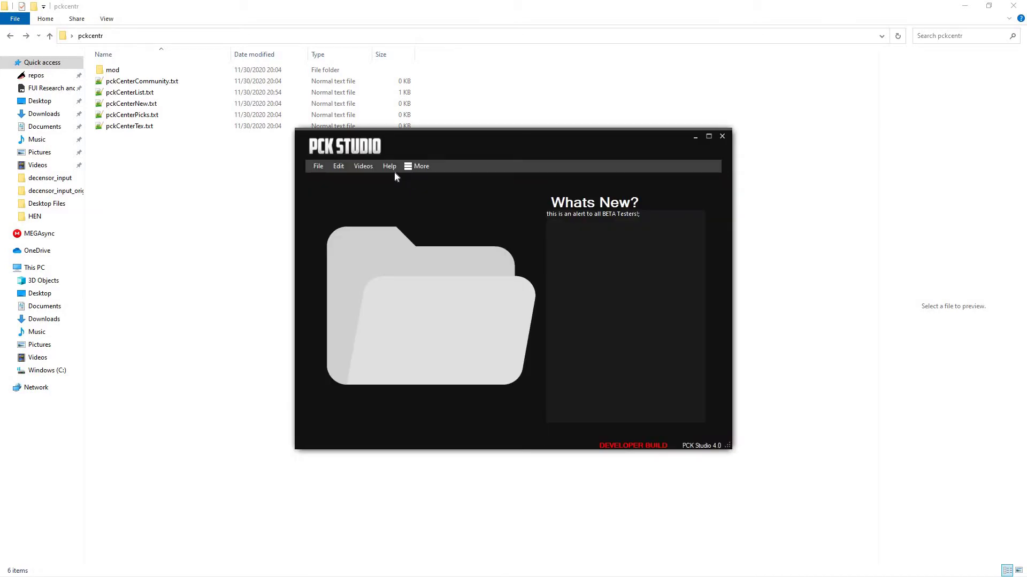
click(392, 168)
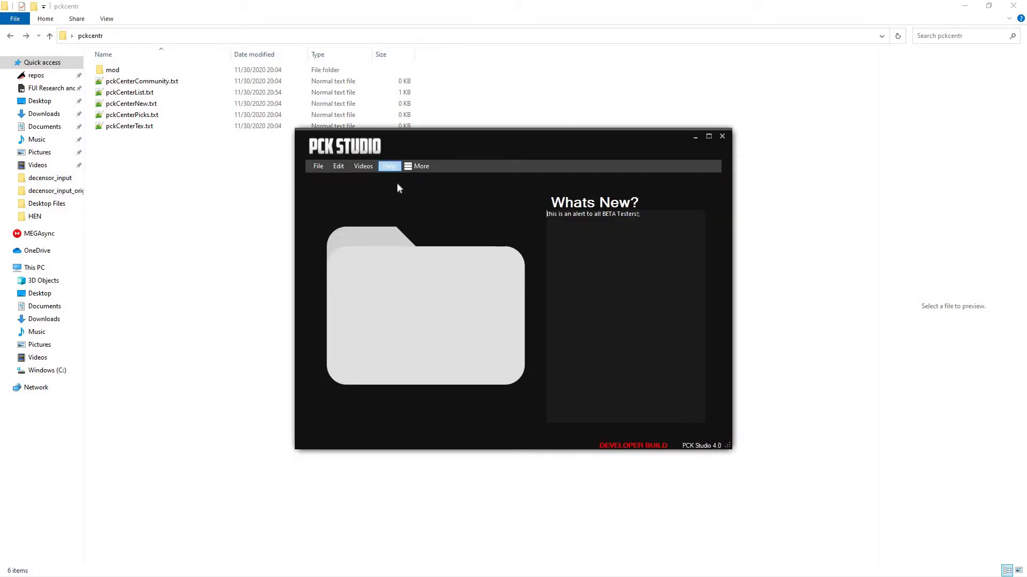
click(436, 206)
click(390, 168)
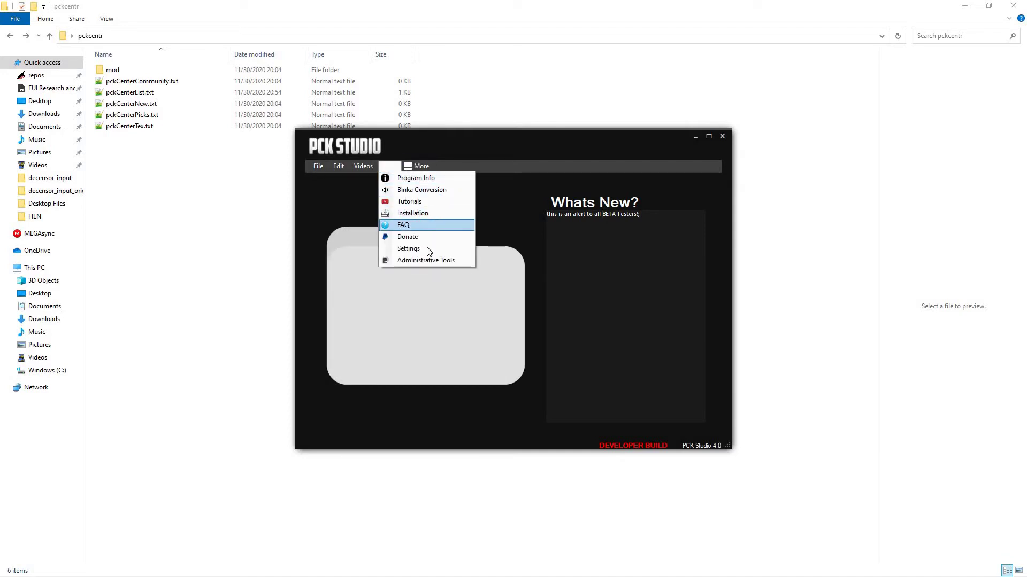
click(427, 247)
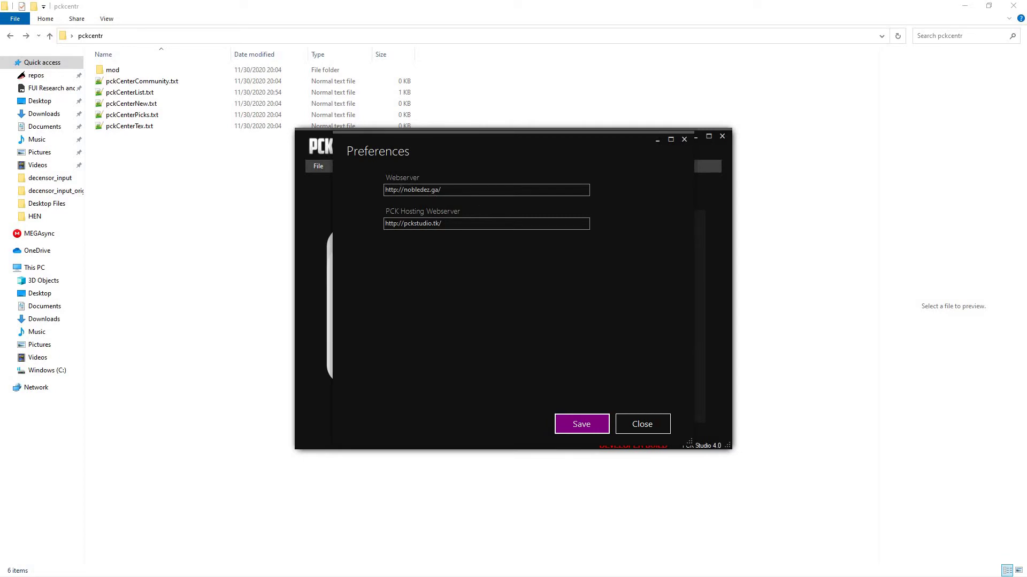
Step: Review the Webserver and PCK Hosting Webserver addresses in the preferences, then close them without saving
click(454, 192)
key(ctrl+a)
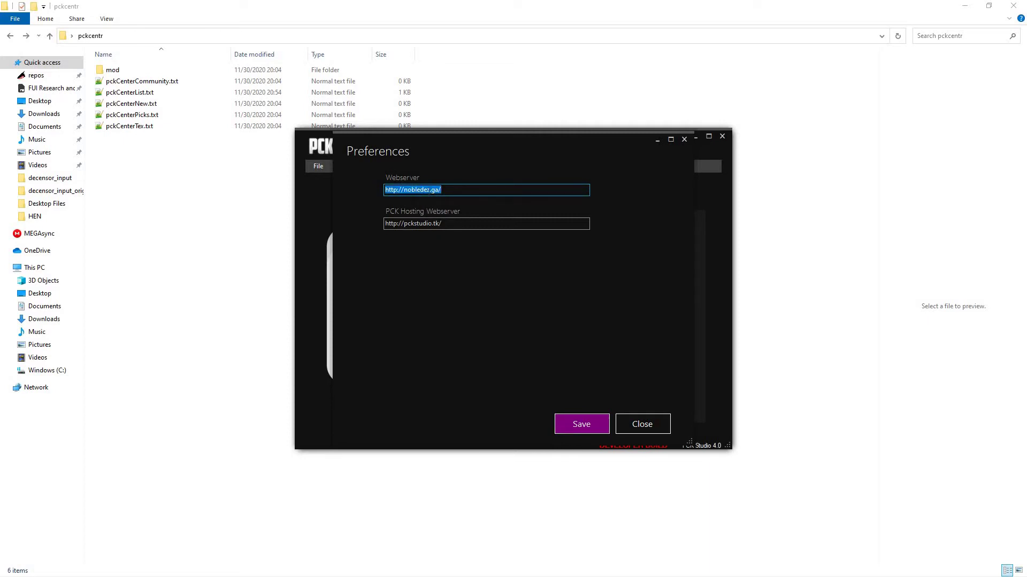
click(433, 193)
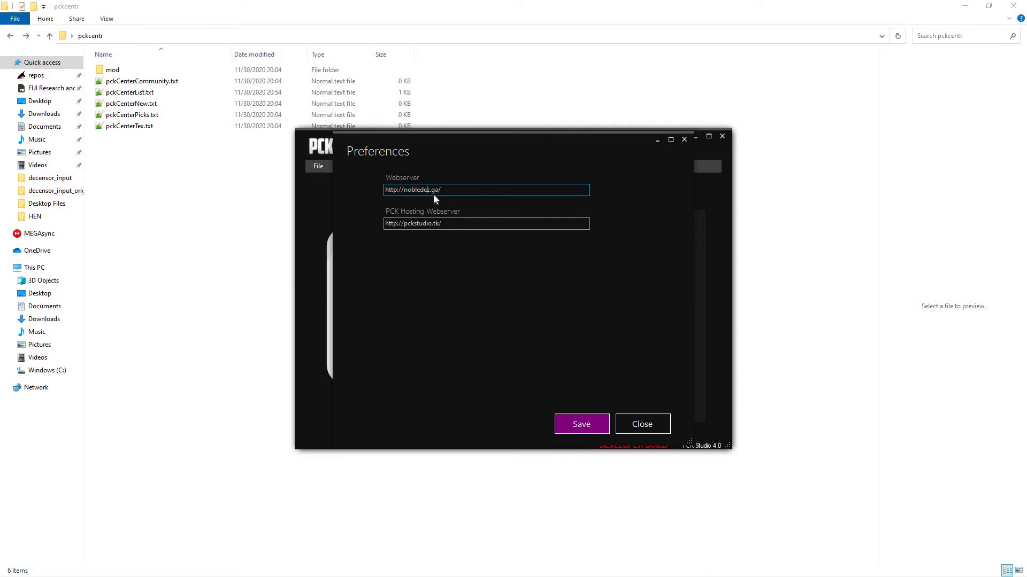
click(443, 224)
click(683, 139)
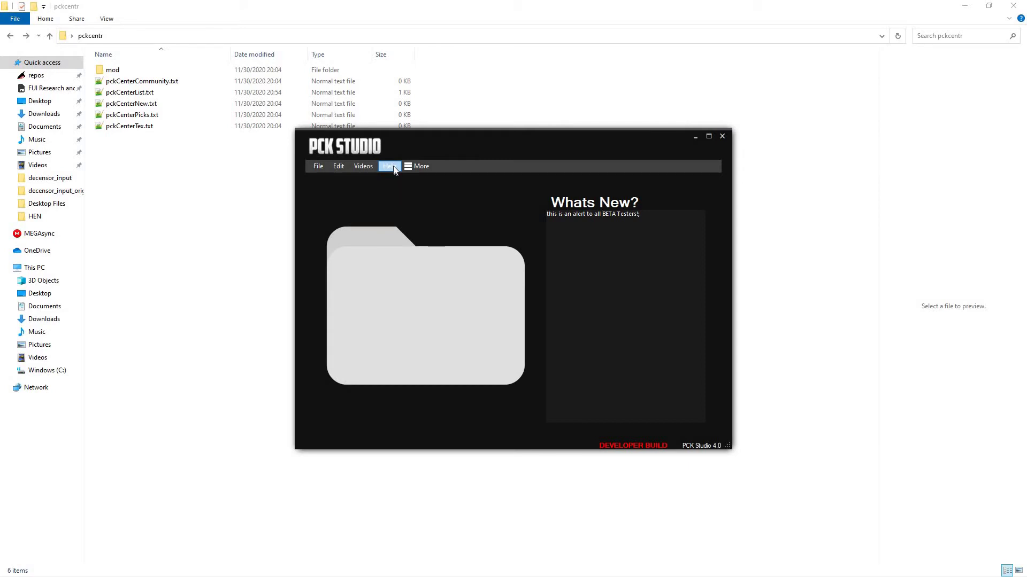
Step: Open the PCK Manager from the Administrative Tools and show the available PCK Center lists
click(393, 165)
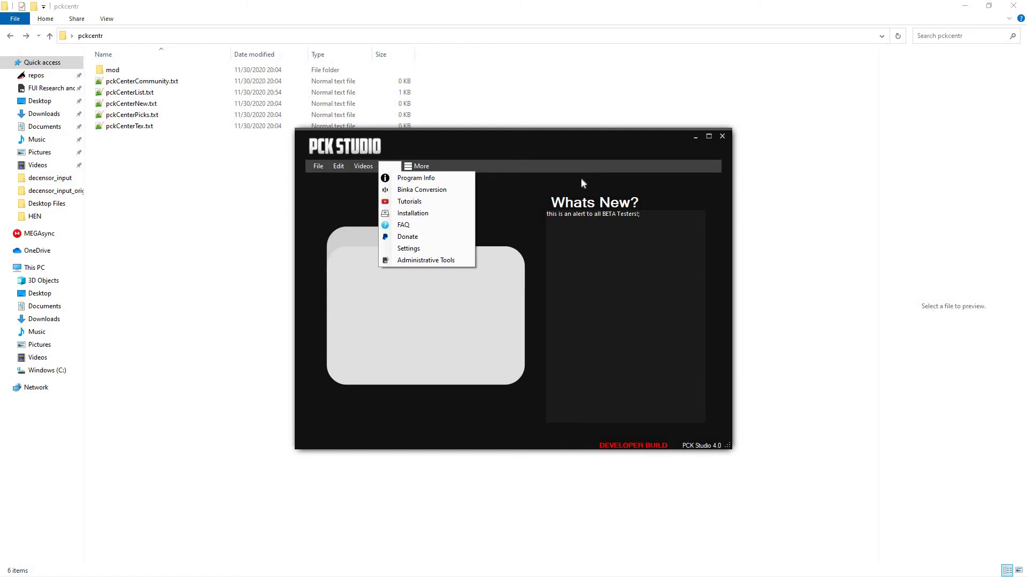
click(469, 249)
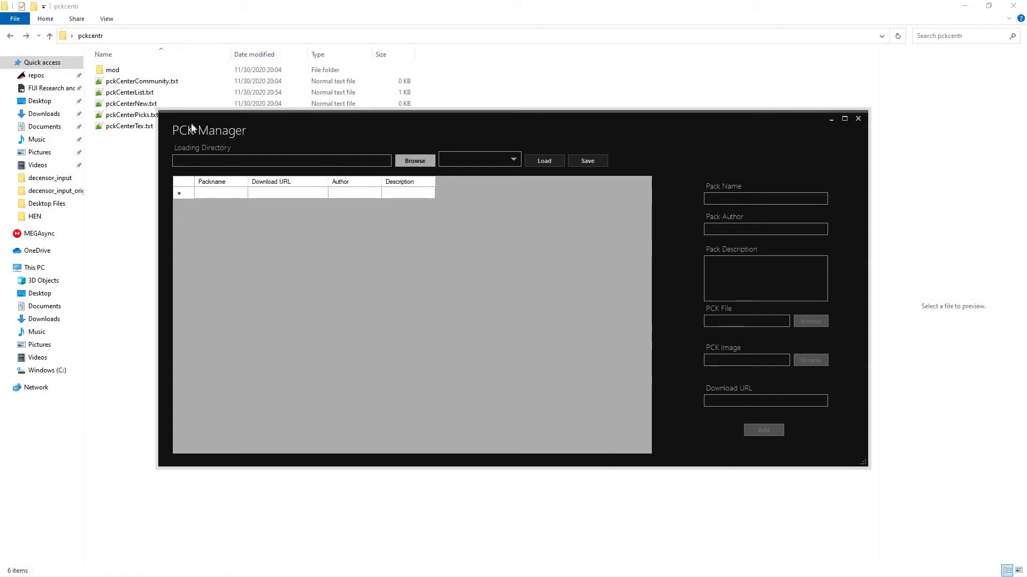
click(477, 160)
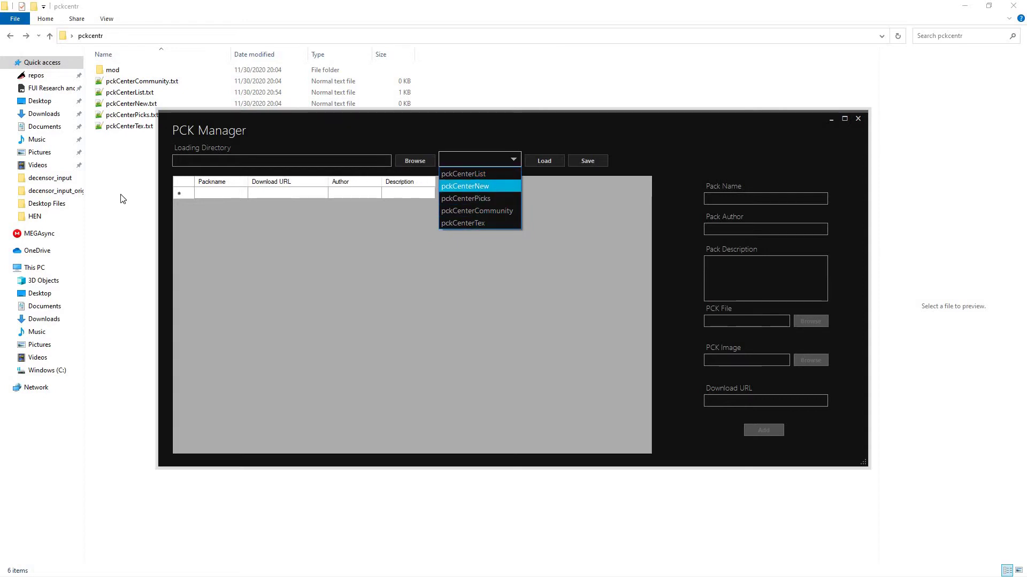
Step: Delete the mod folder and all text files in the pckcentr folder, then return to the PCK Manager
drag(175, 204, 121, 35)
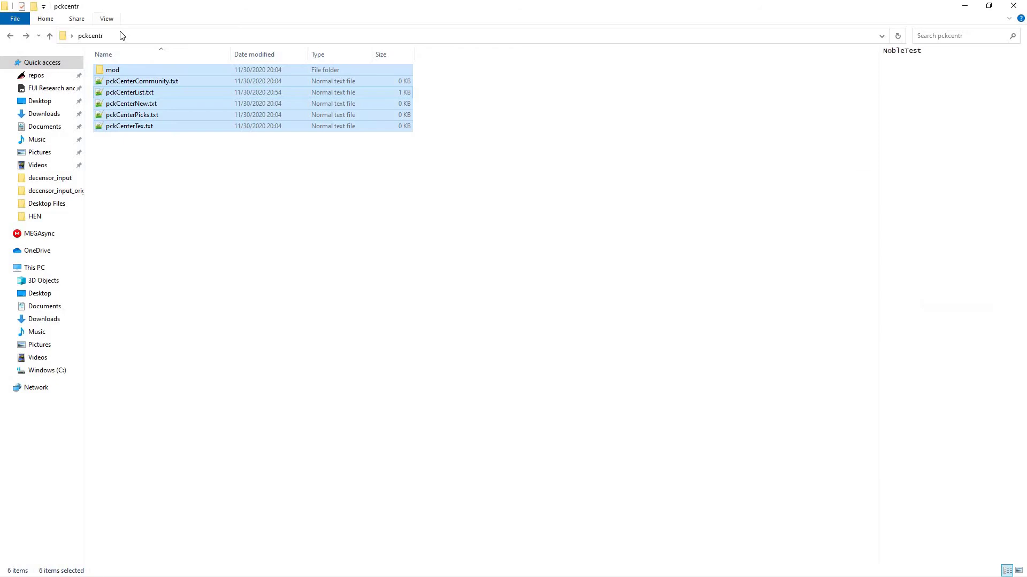
key(Delete)
key(alt+Tab)
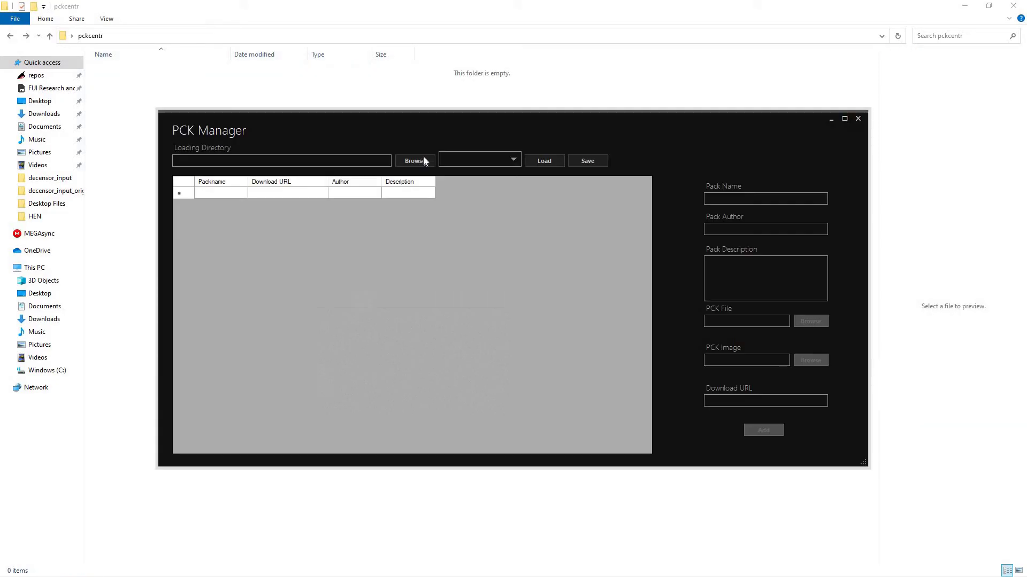
Step: Set the PCK Manager's loading directory to the pckcentr folder on the Desktop
click(422, 162)
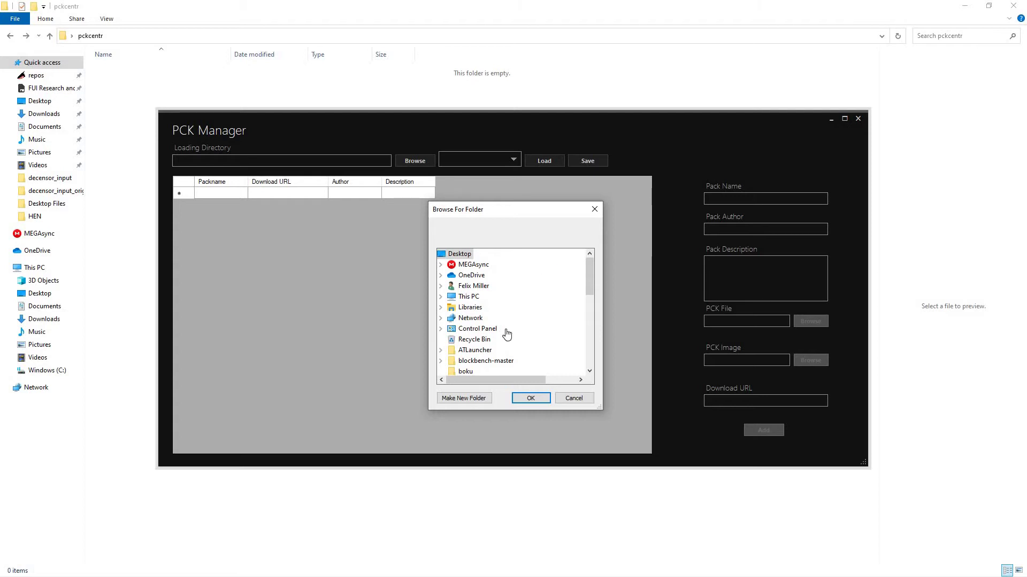
scroll(503, 332, down, 9)
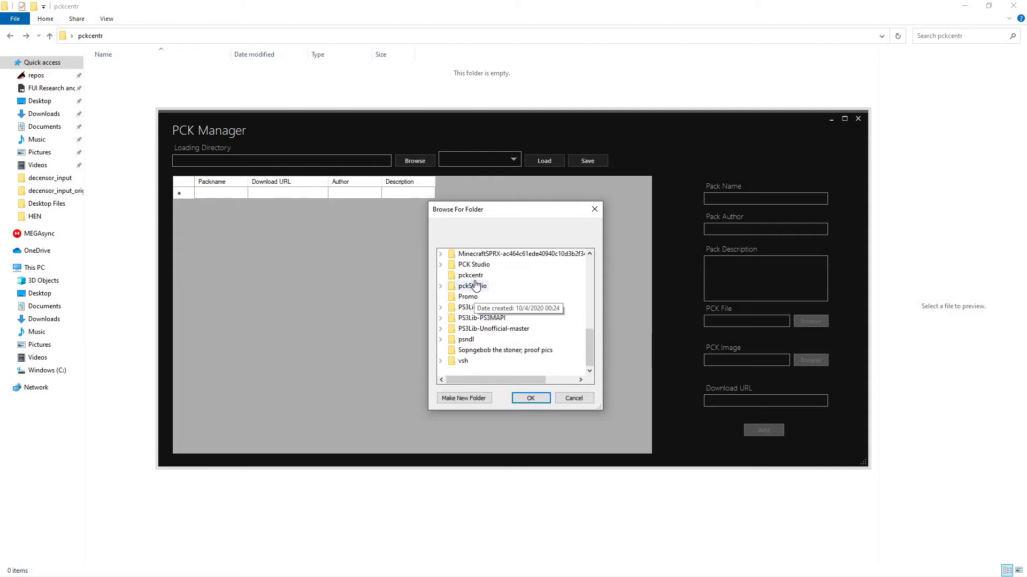
click(470, 276)
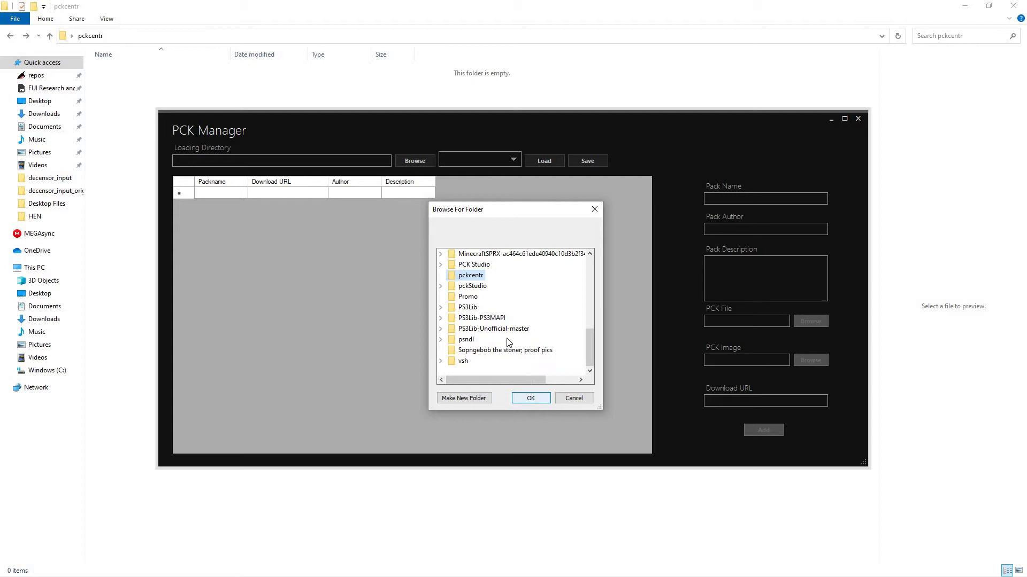
click(540, 401)
Step: Load the pckCenterList, pckCenterNew and pckCenterPicks lists one after another to generate their files in the directory
click(478, 161)
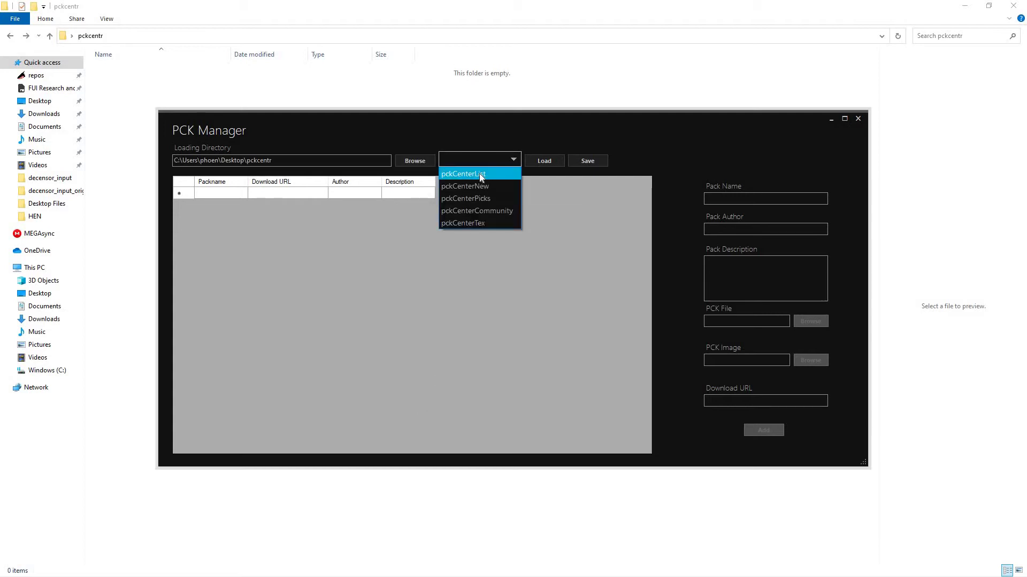
click(479, 172)
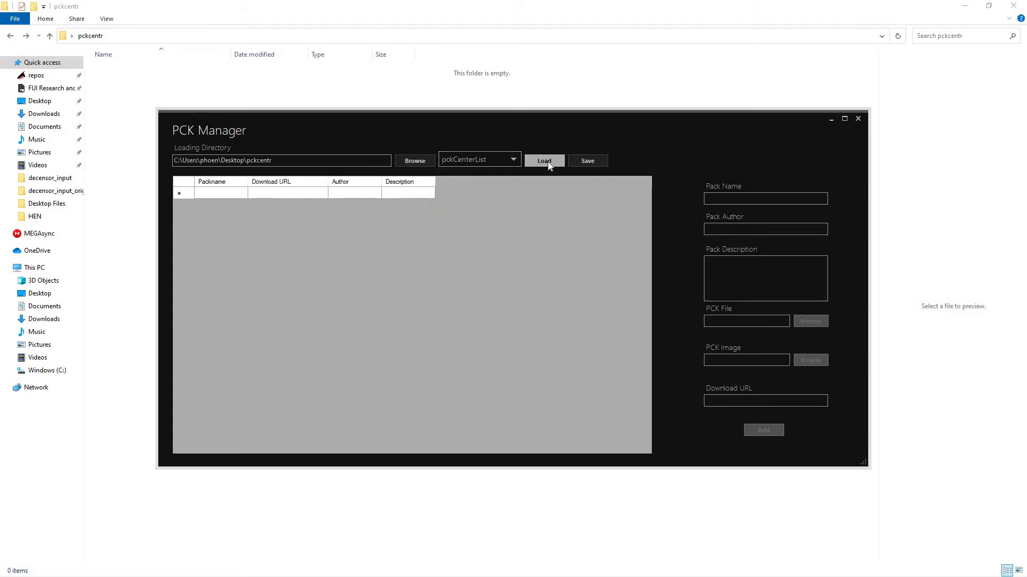
click(547, 162)
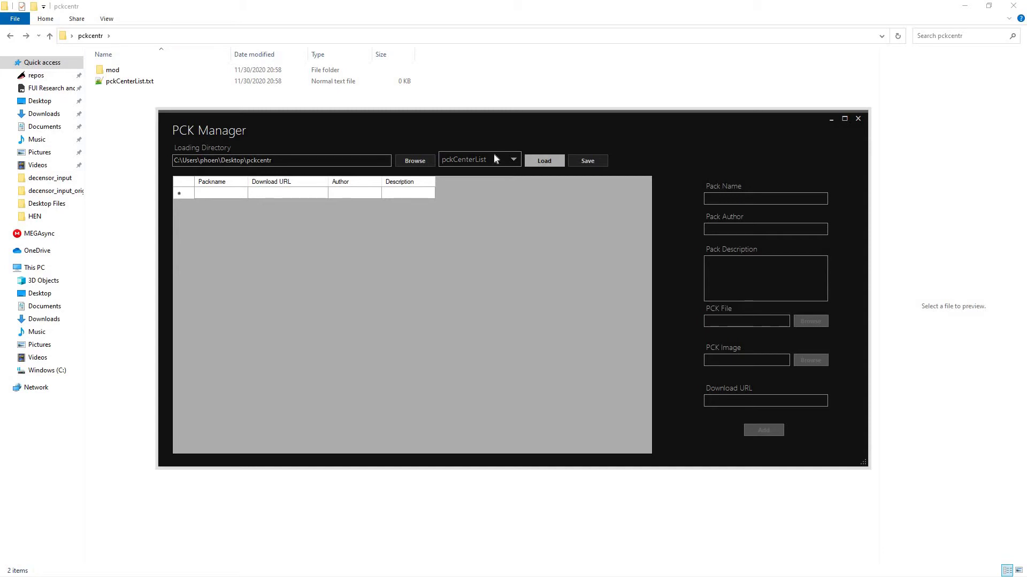
click(493, 159)
click(512, 160)
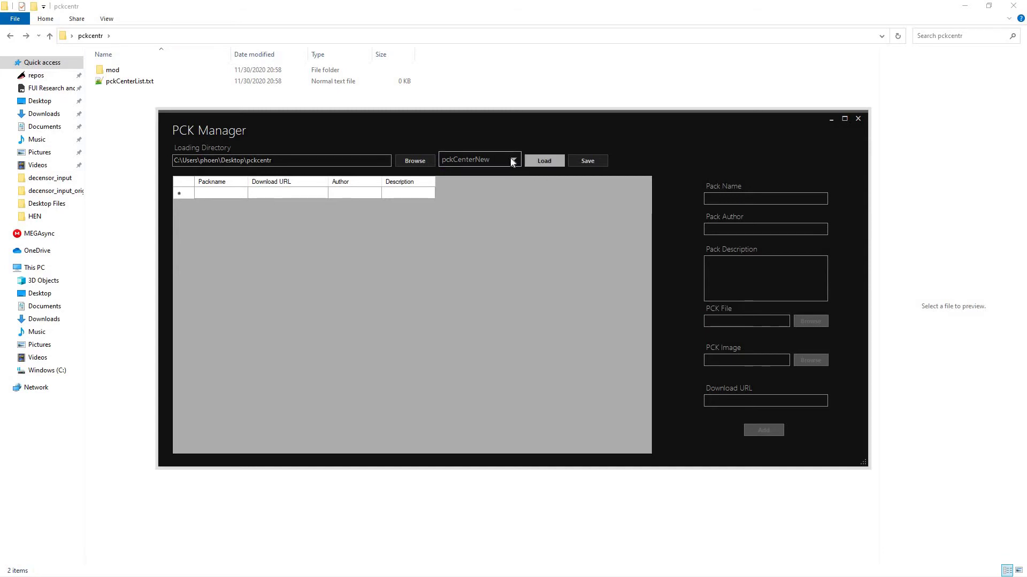
click(512, 160)
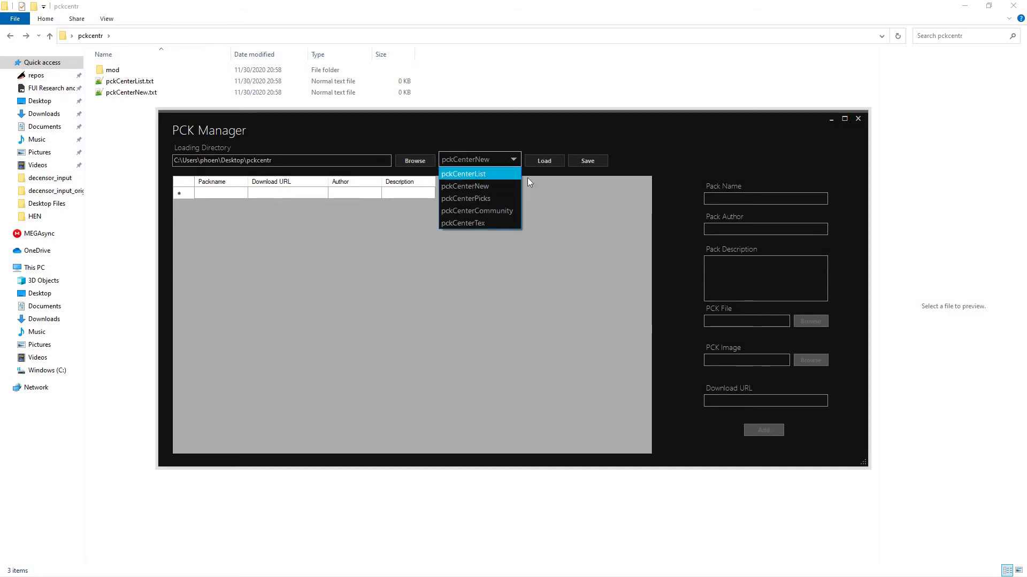
click(541, 162)
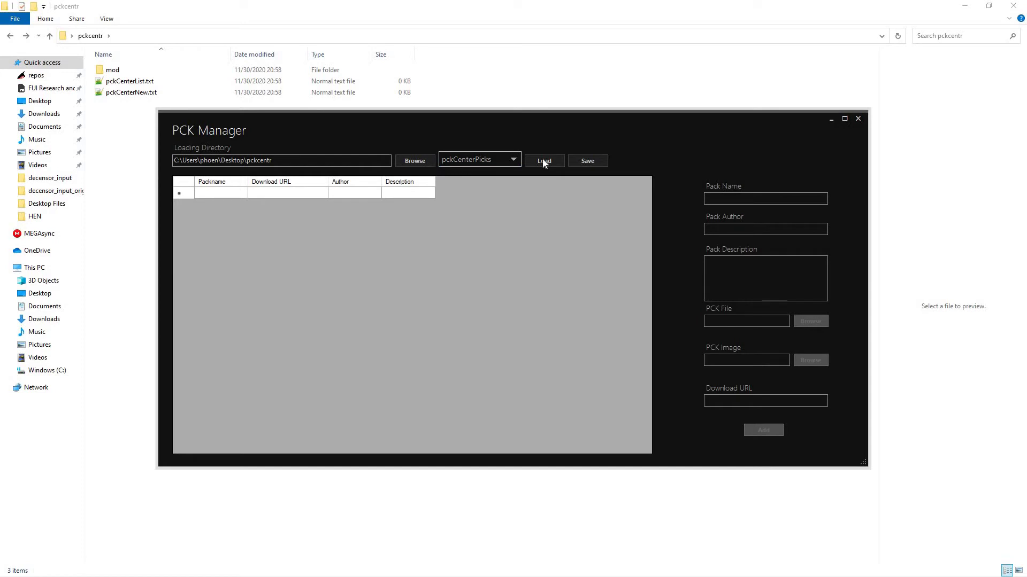
Step: Load the pckCenterCommunity and pckCenterTex lists, then load pckCenterList again
click(505, 156)
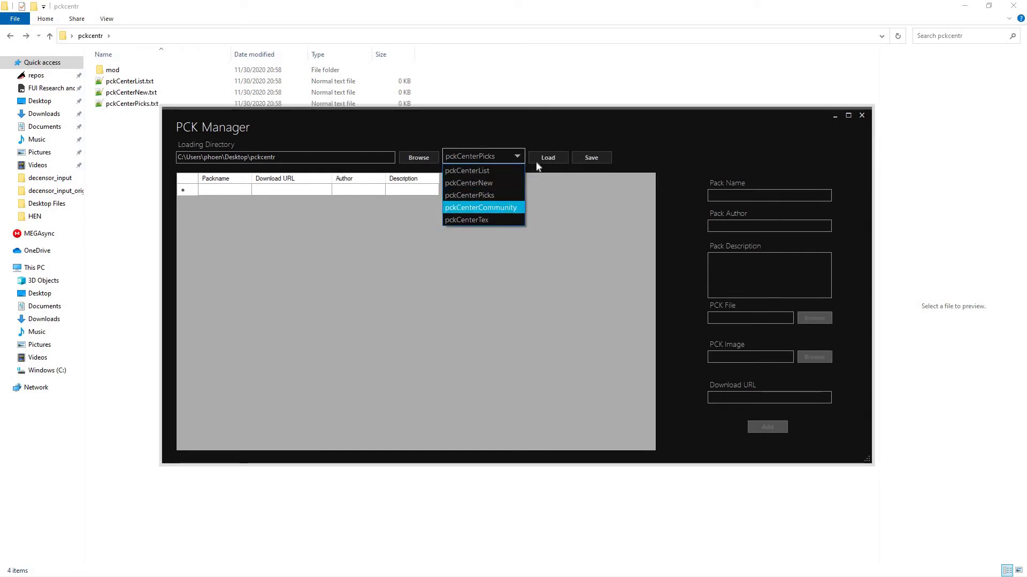
click(498, 206)
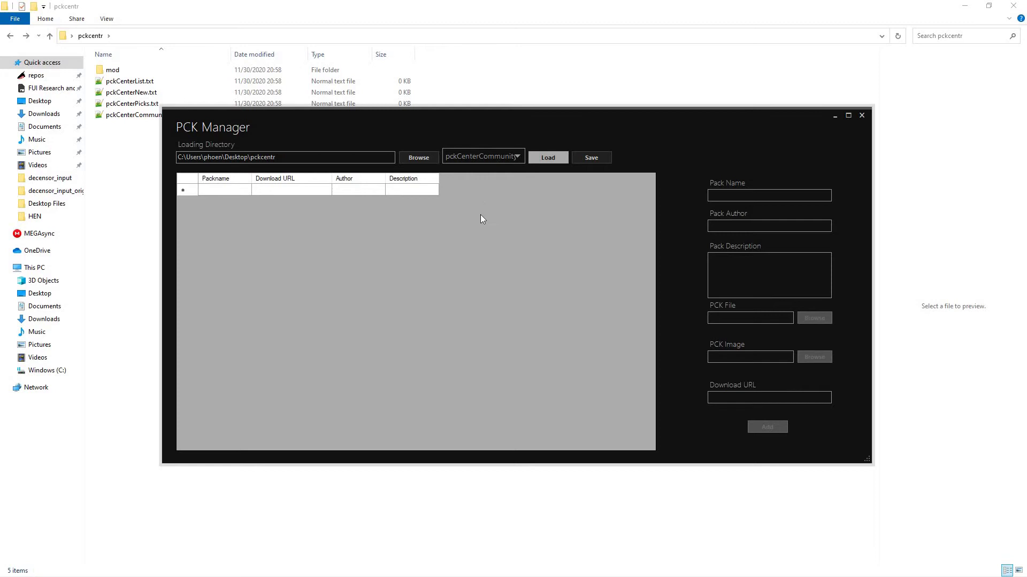
click(498, 156)
click(481, 221)
click(547, 160)
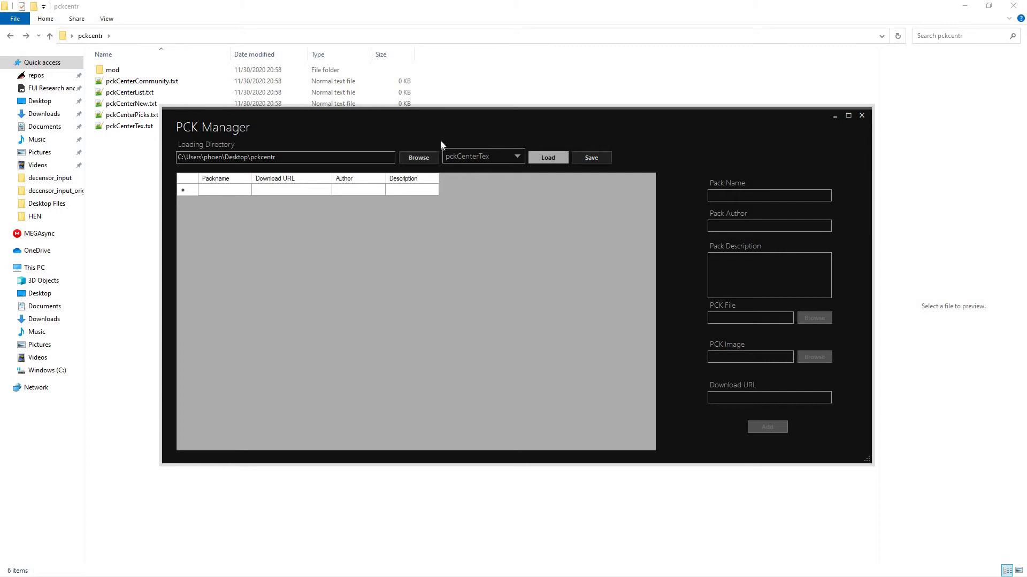
click(464, 158)
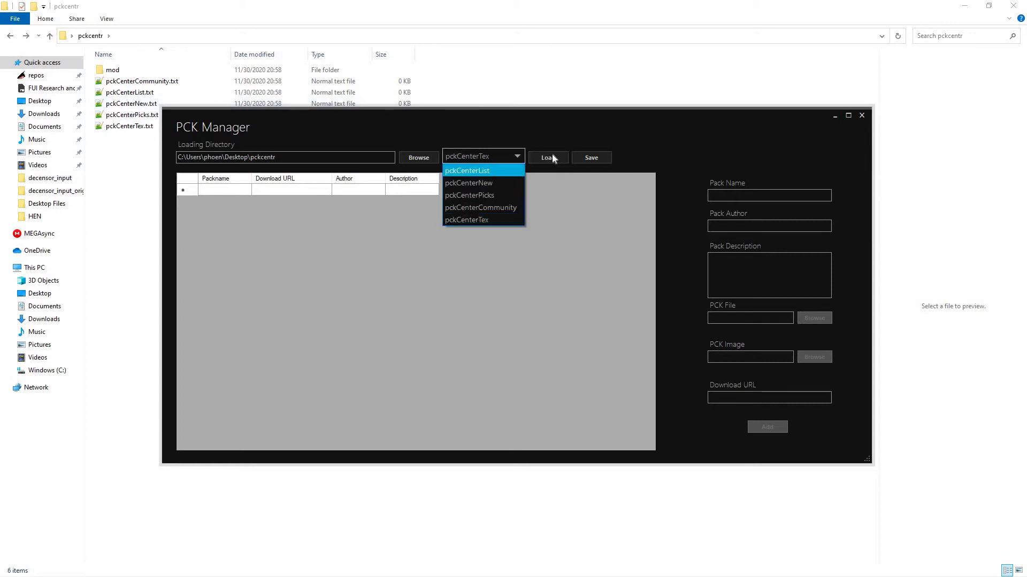
click(552, 153)
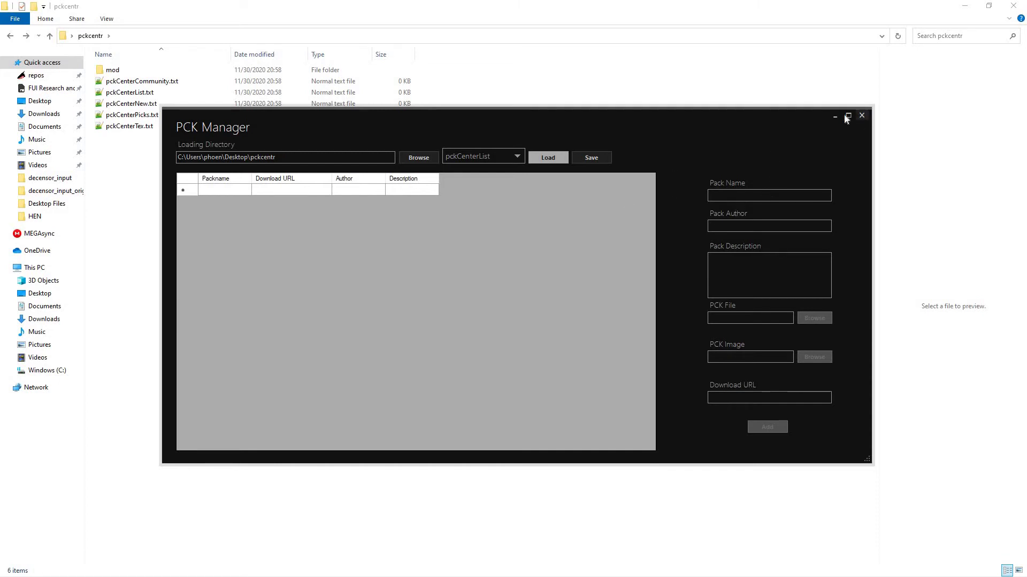
Step: Close the PCK Manager and reopen it from PCK Studio's Administrative Tools
click(862, 116)
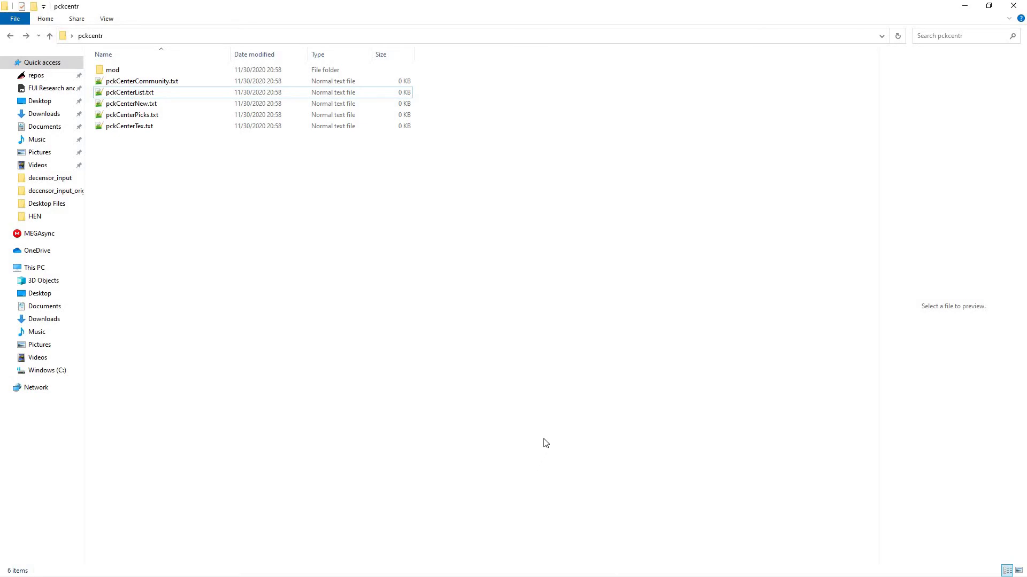
key(alt+Tab)
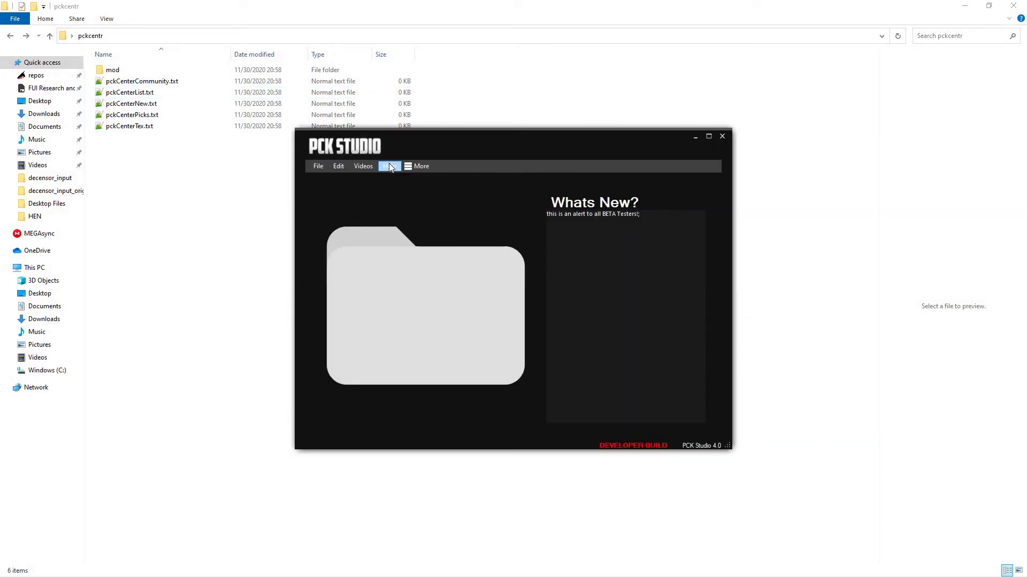
click(390, 168)
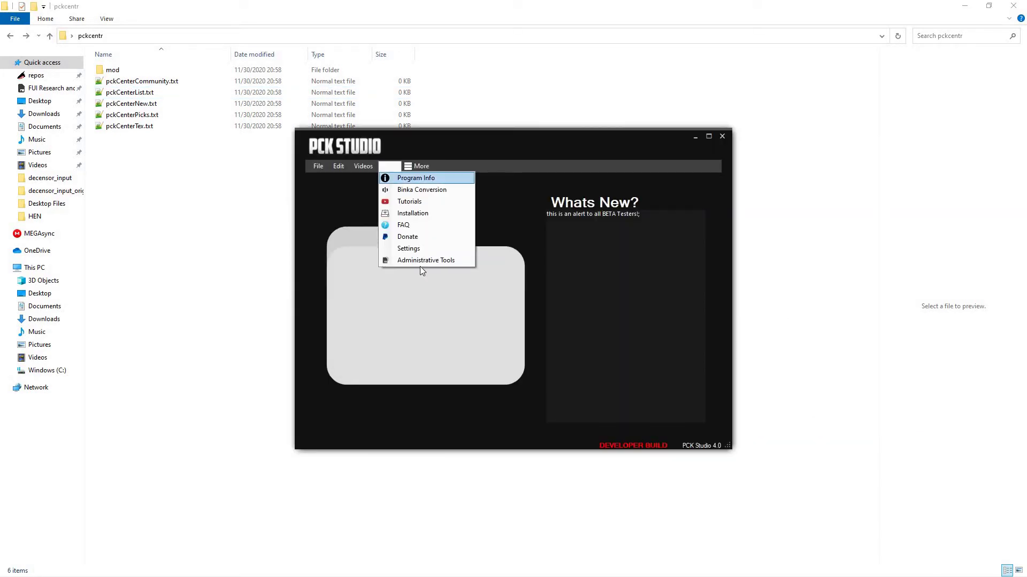
click(419, 261)
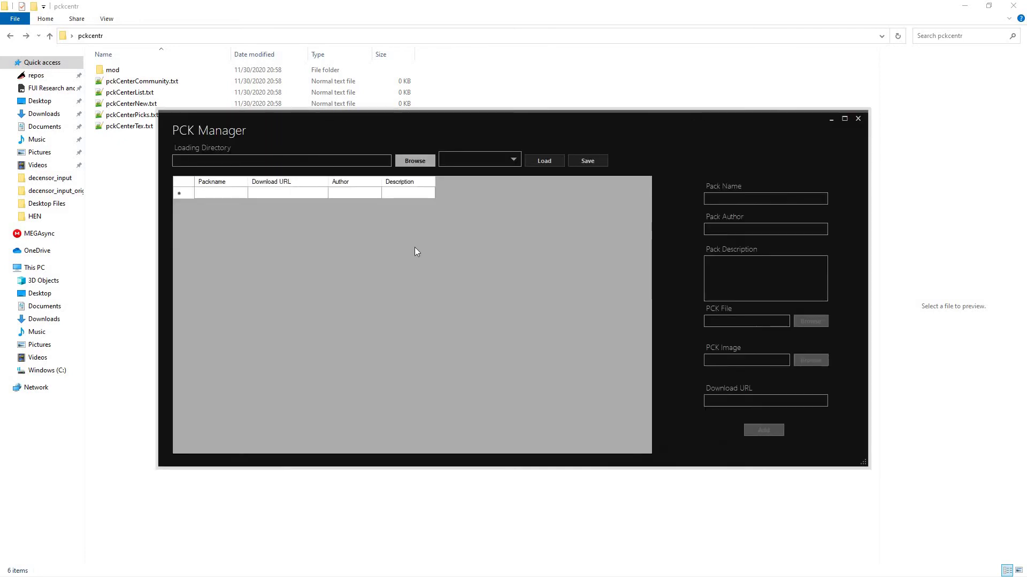
key(XF86AudioRaiseVolume)
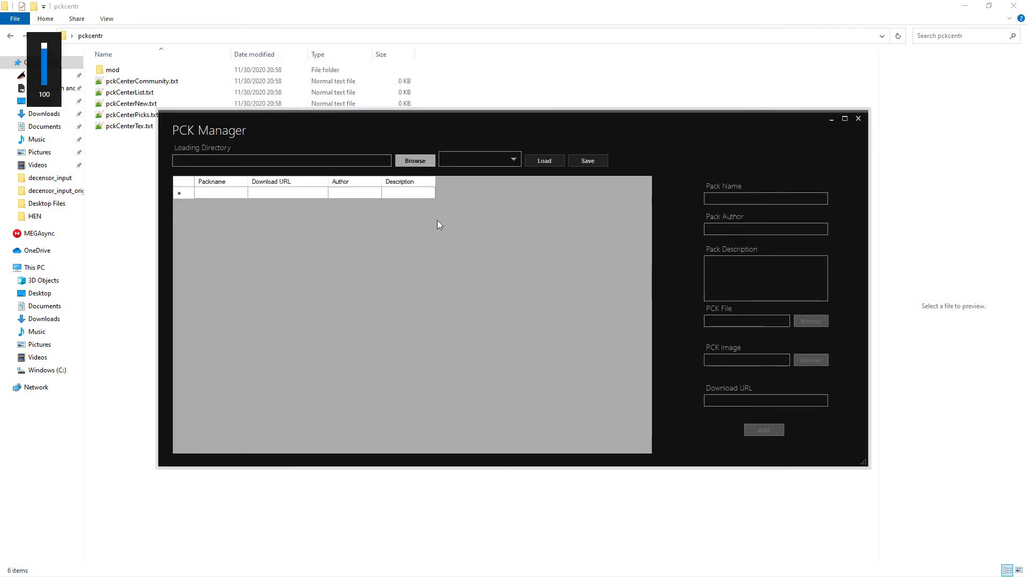
Step: Set the loading directory to the Desktop's pckcentr folder again and load the pckCenterList list
click(409, 161)
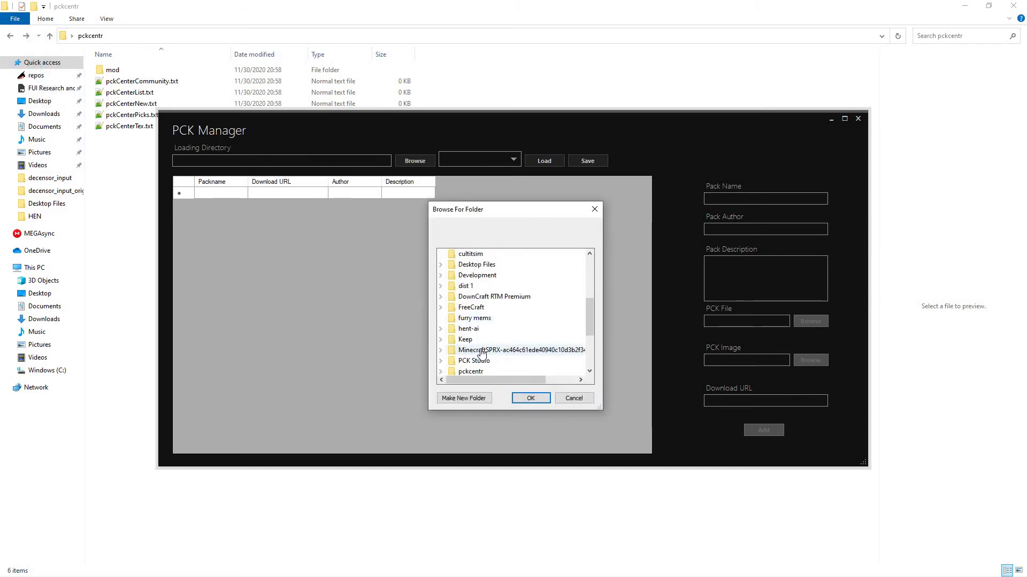
click(471, 371)
key(Return)
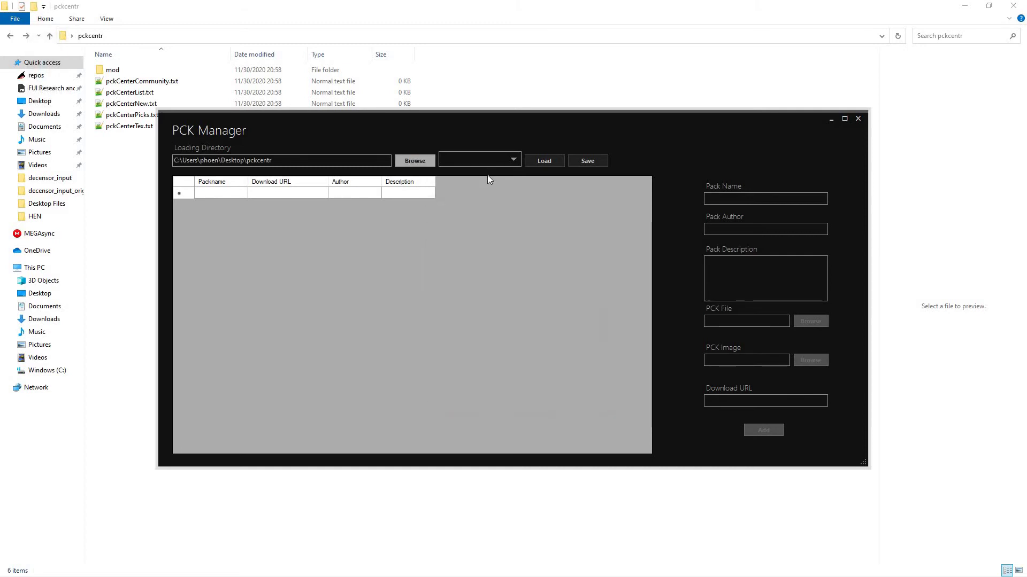
click(488, 161)
click(471, 182)
click(561, 166)
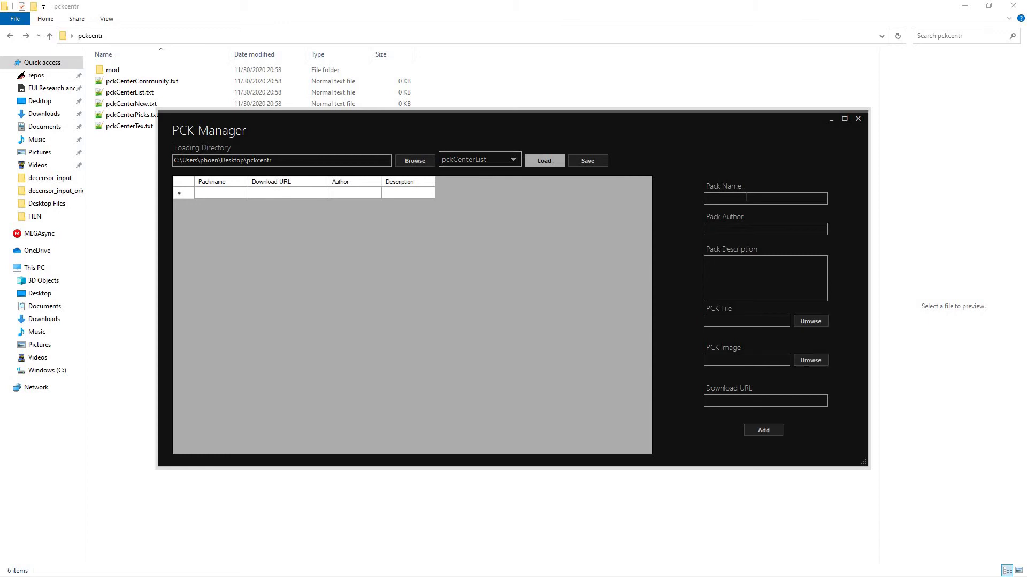
Step: Name the pack "Phoenix Test", fill in the author's name, and set the description to "Test Description"
click(746, 198)
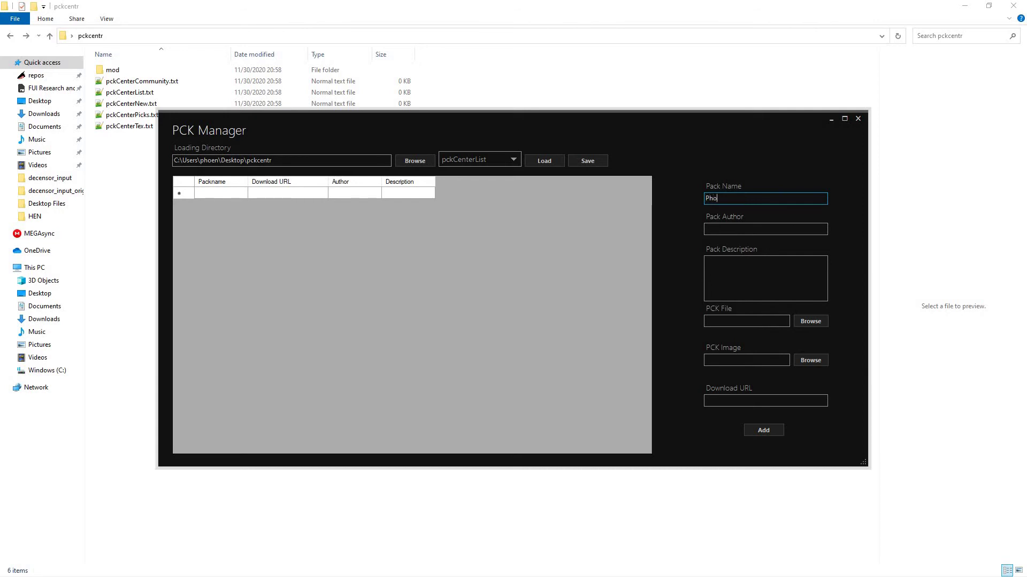
text(enixAT)
text(Te)
click(787, 224)
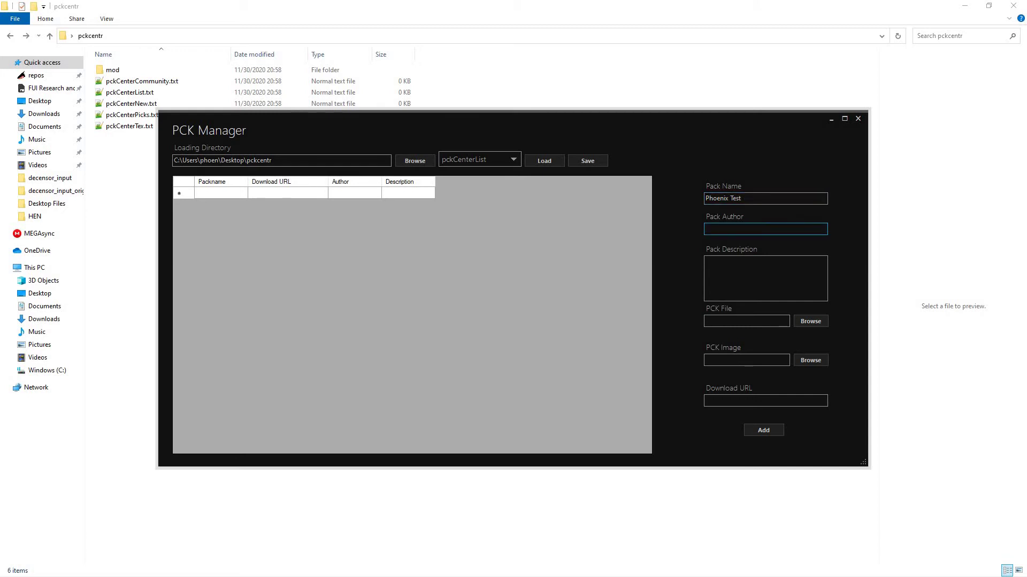
text(Phoenix)
click(776, 272)
text(Test Description)
Step: Choose Test.pck from the Desktop Files folder as the pack's PCK file
click(795, 321)
scroll(453, 320, down, 10)
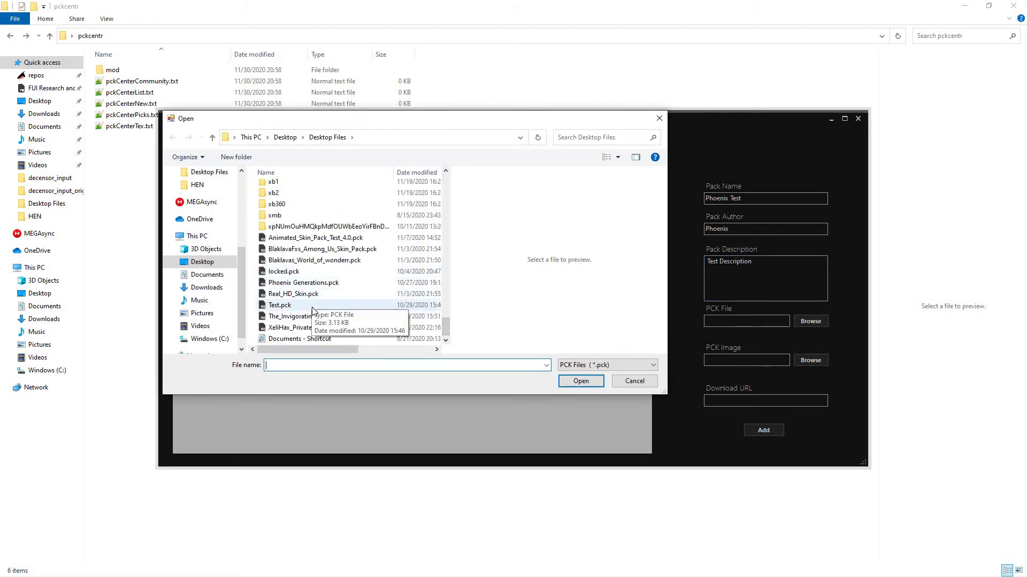
double_click(314, 306)
Step: Choose 神になる.png from the Desktop Files folder as the pack's PCK image
key(Tab)
key(Return)
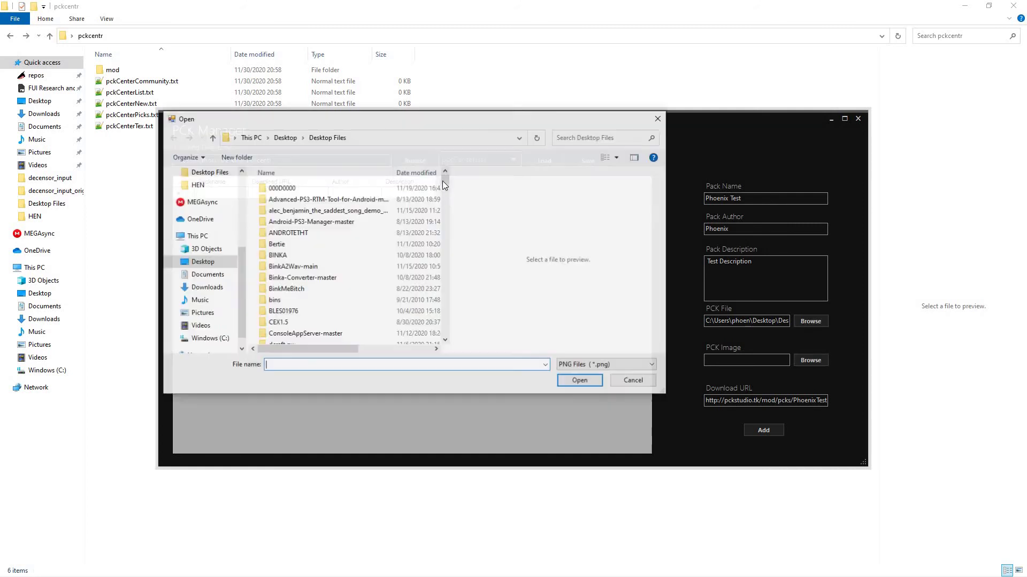
scroll(443, 342, down, 10)
scroll(330, 323, down, 5)
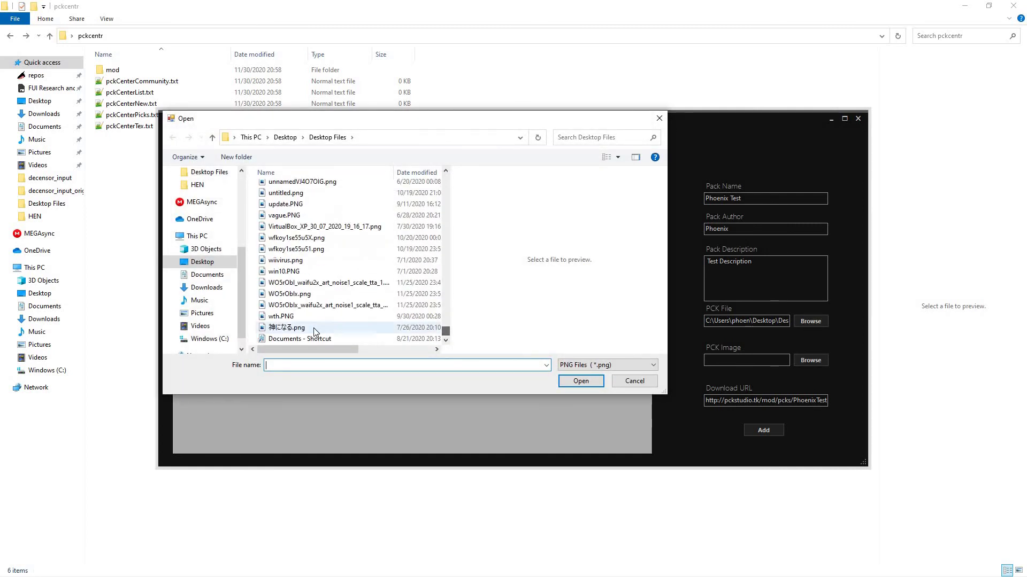
click(289, 327)
click(579, 381)
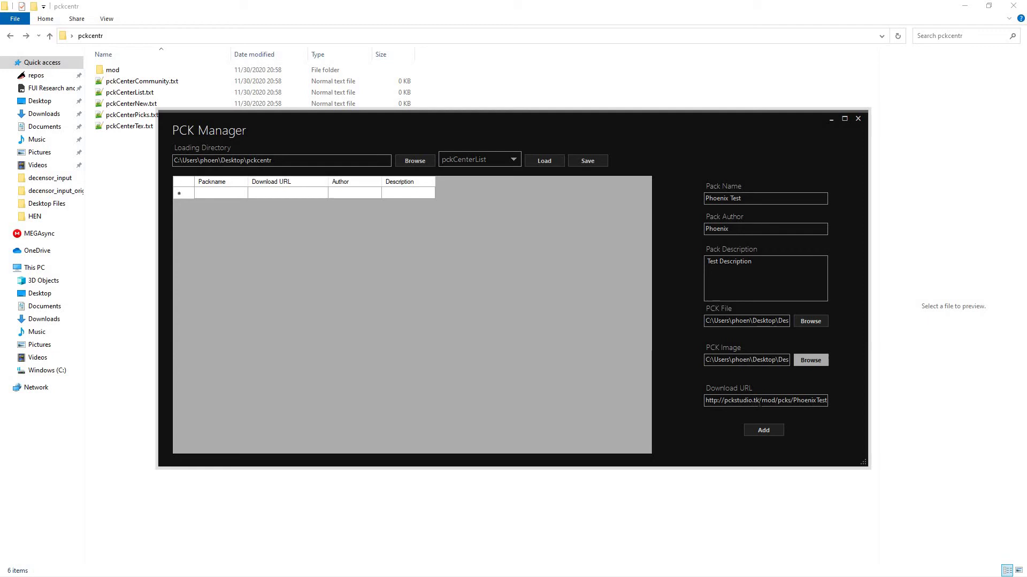
Step: Check the domain part of the download URL, then add the pack to pckCenterList and save the list
drag(760, 401, 722, 401)
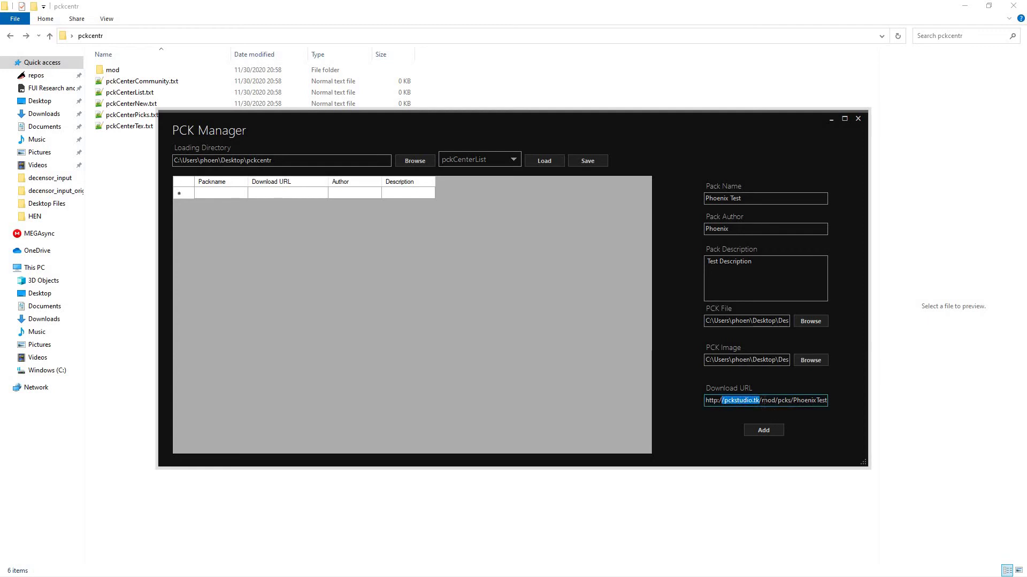
drag(705, 401, 749, 405)
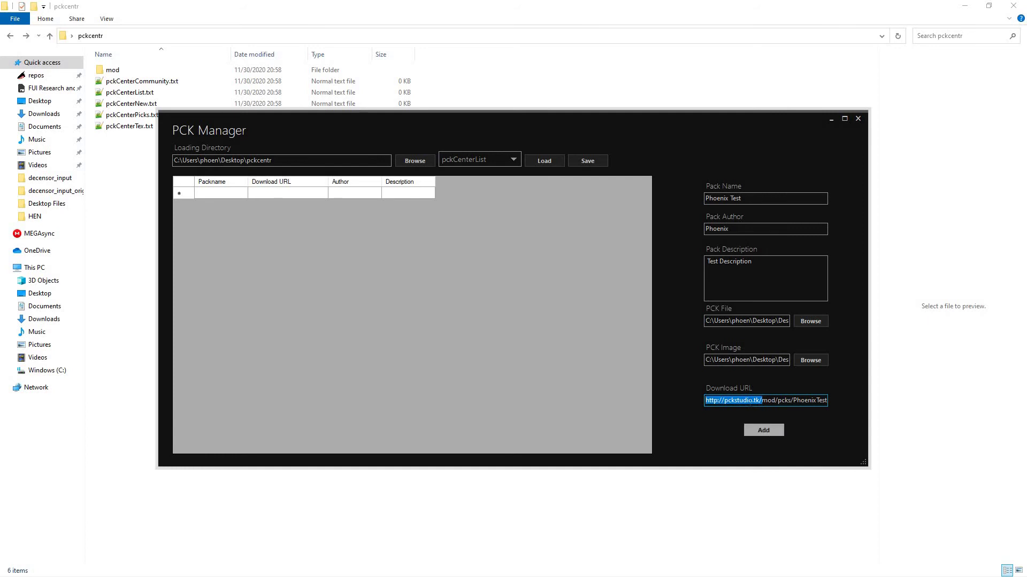
click(763, 430)
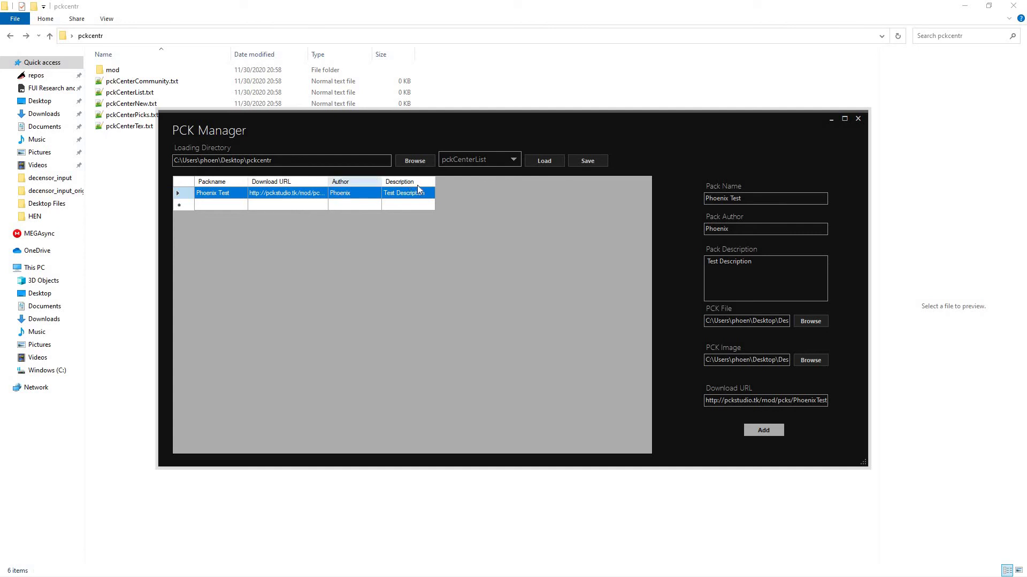
click(577, 164)
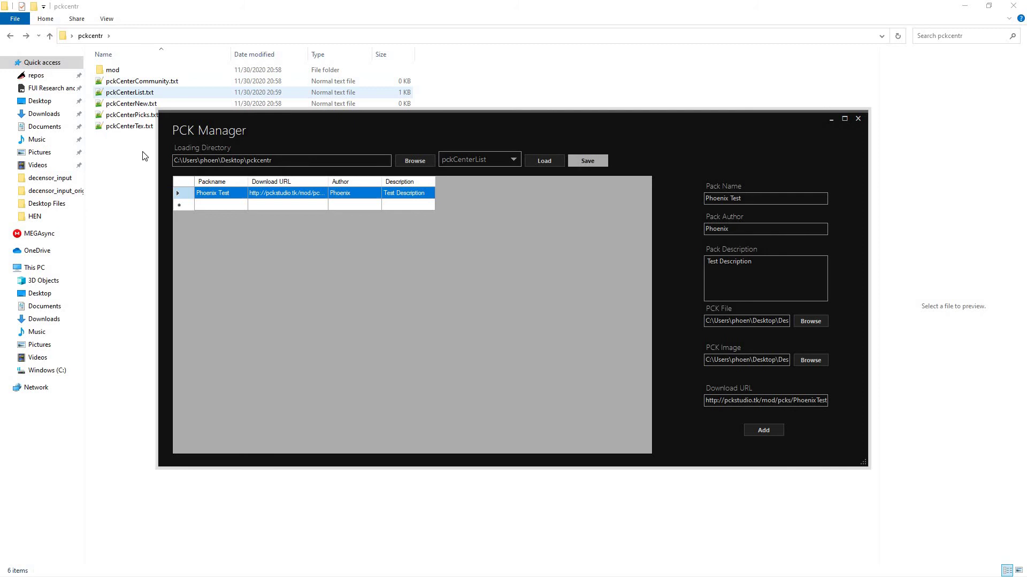
Step: Switch to File Explorer, preview pckCenterList.txt, and open the pcks folder inside mod
click(142, 103)
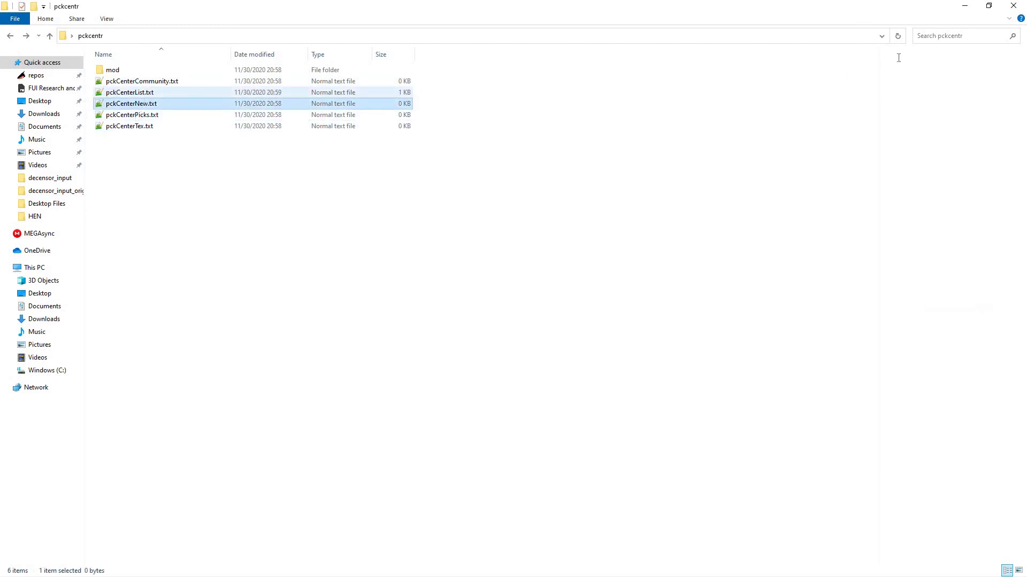
click(143, 93)
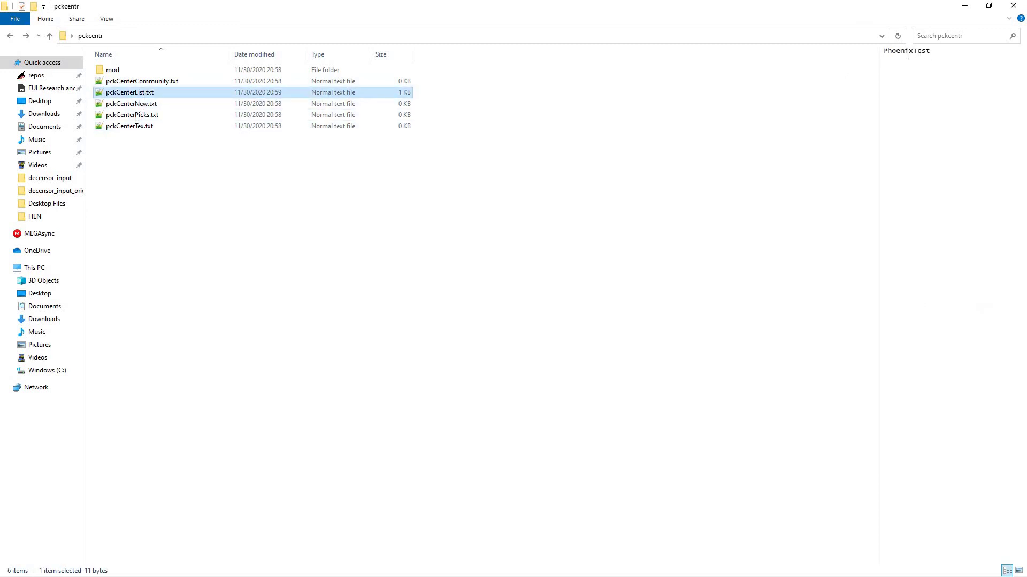
click(173, 73)
double_click(172, 72)
double_click(170, 74)
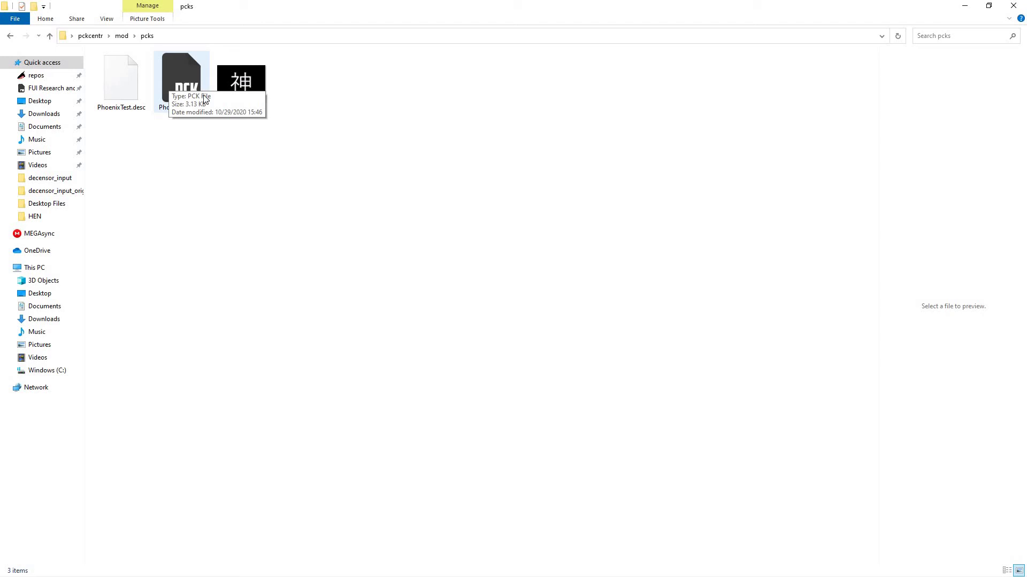
Step: Open PhoenixTest.desc in Notepad++, examine its description, download URL and final lines, and close the file and the editor
right_click(141, 78)
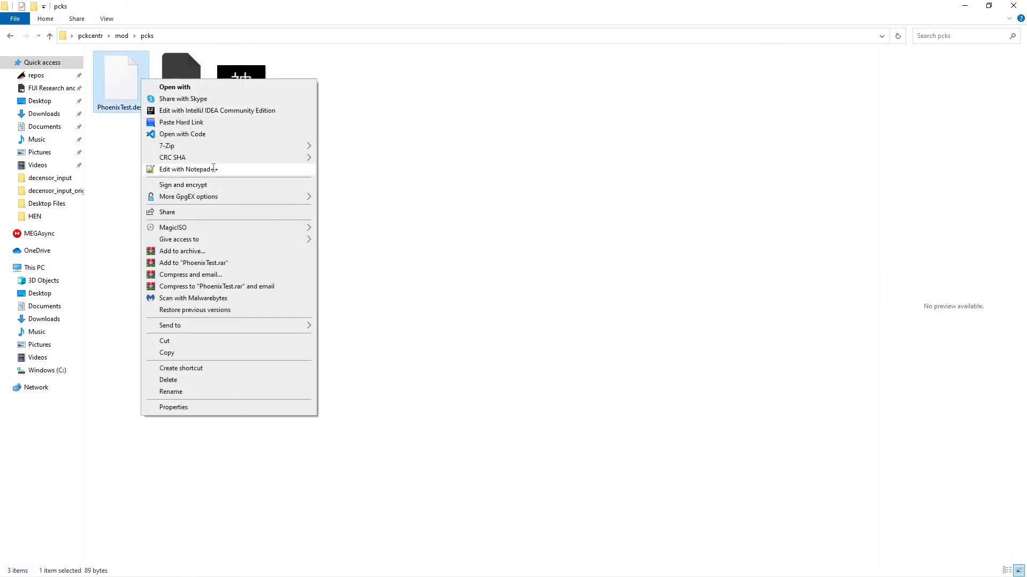
click(212, 169)
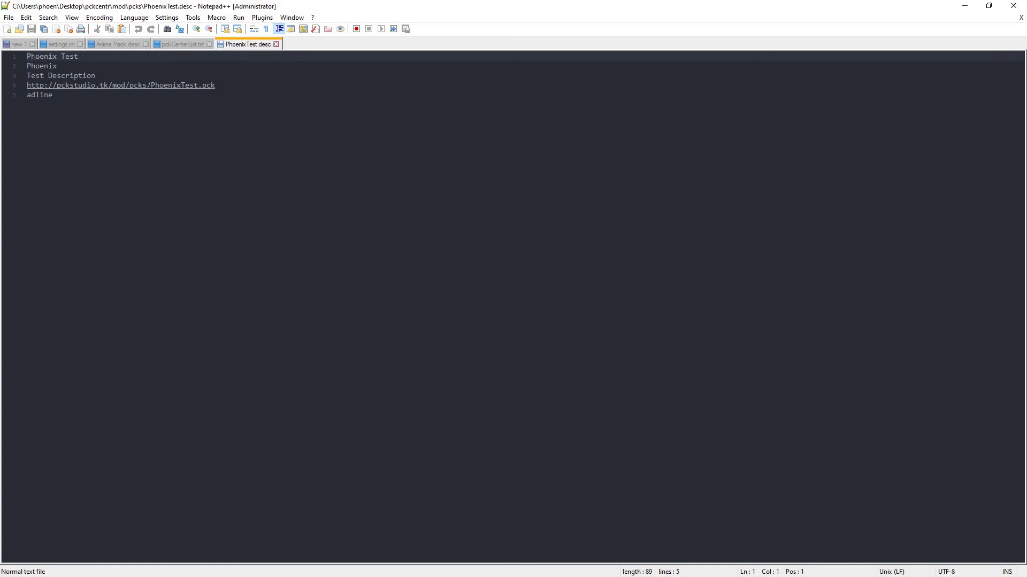
key(End)
key(Down)
key(shift+Home)
key(Down)
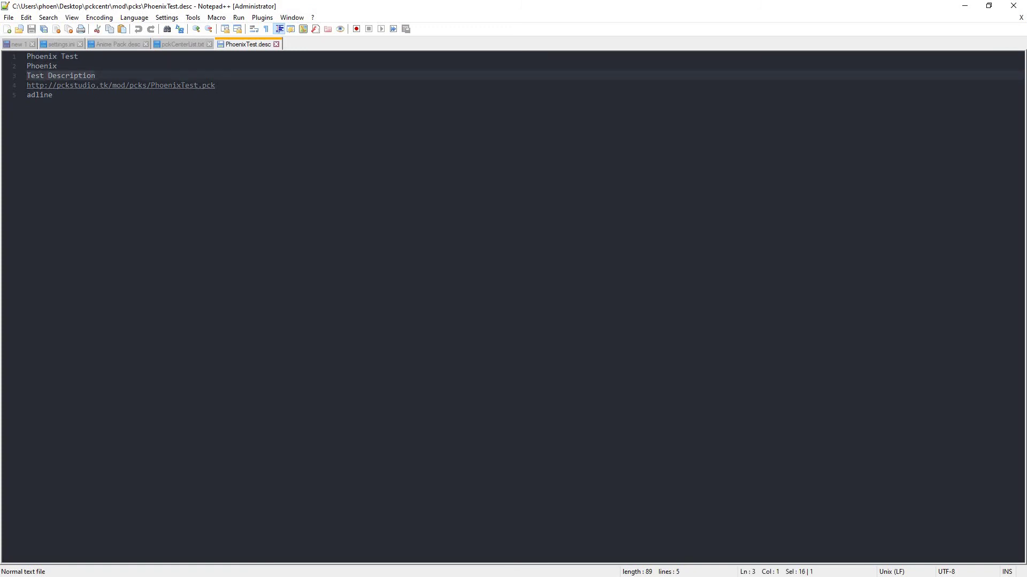
drag(215, 85, 38, 85)
key(Down)
key(Home)
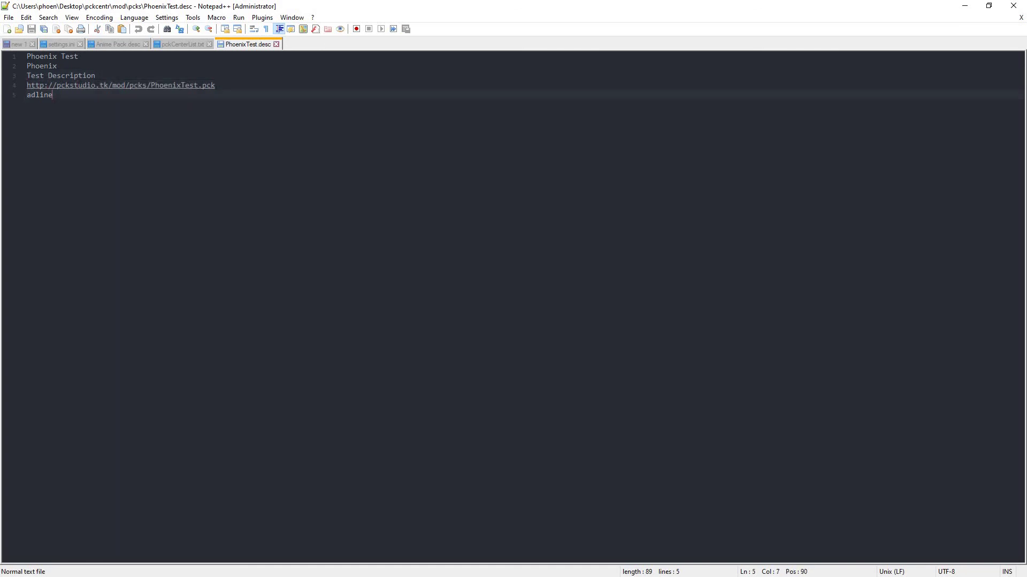
key(shift+End)
drag(268, 88, 51, 101)
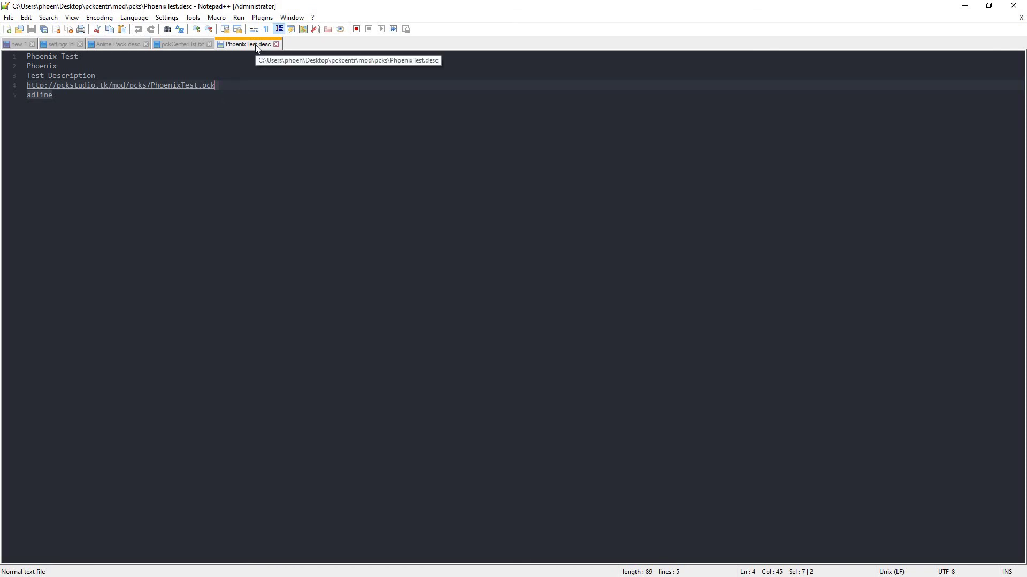
click(276, 44)
click(1013, 6)
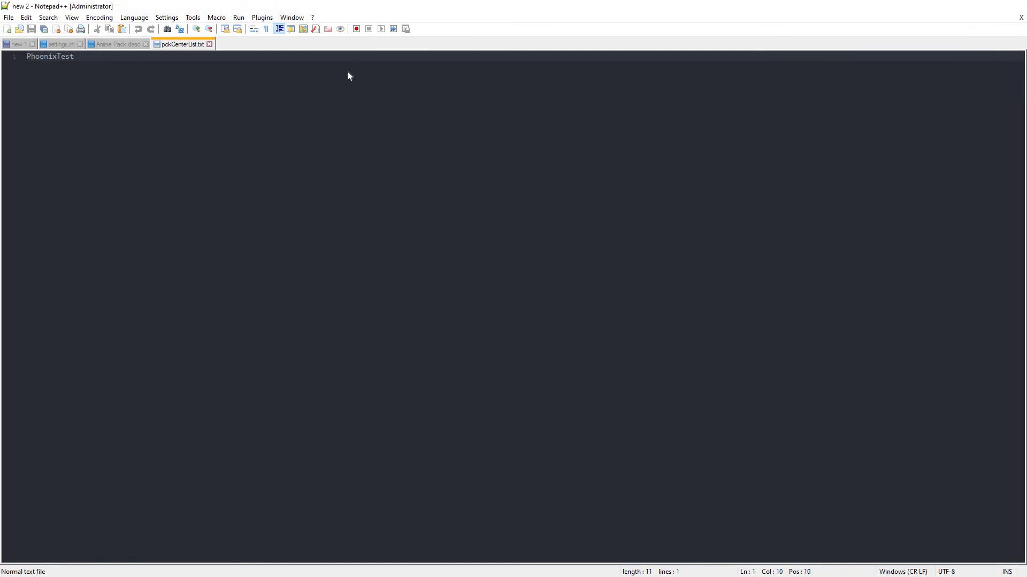
Step: Return to the pckcentr folder and select all of its contents
click(126, 36)
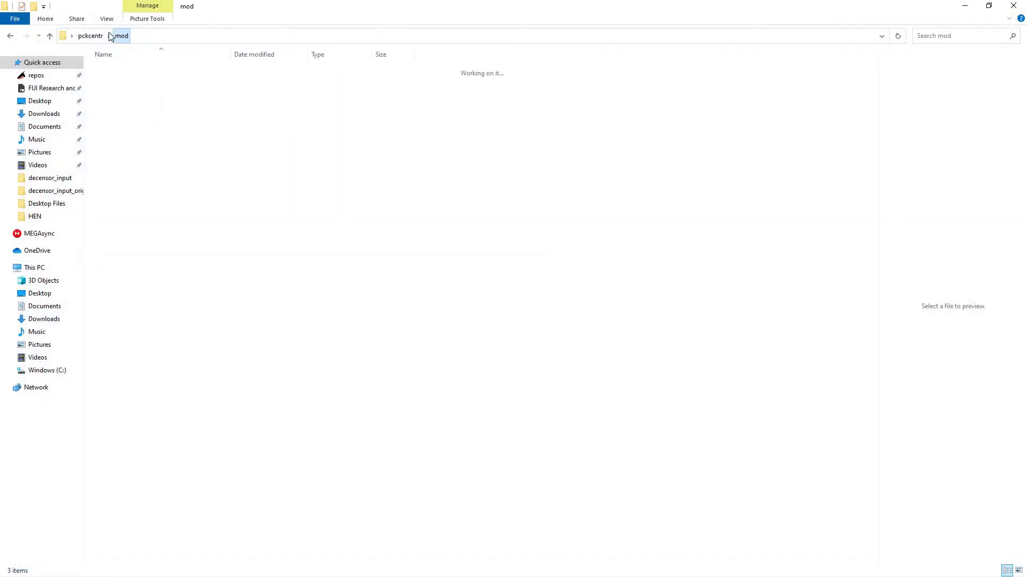
key(alt+Up)
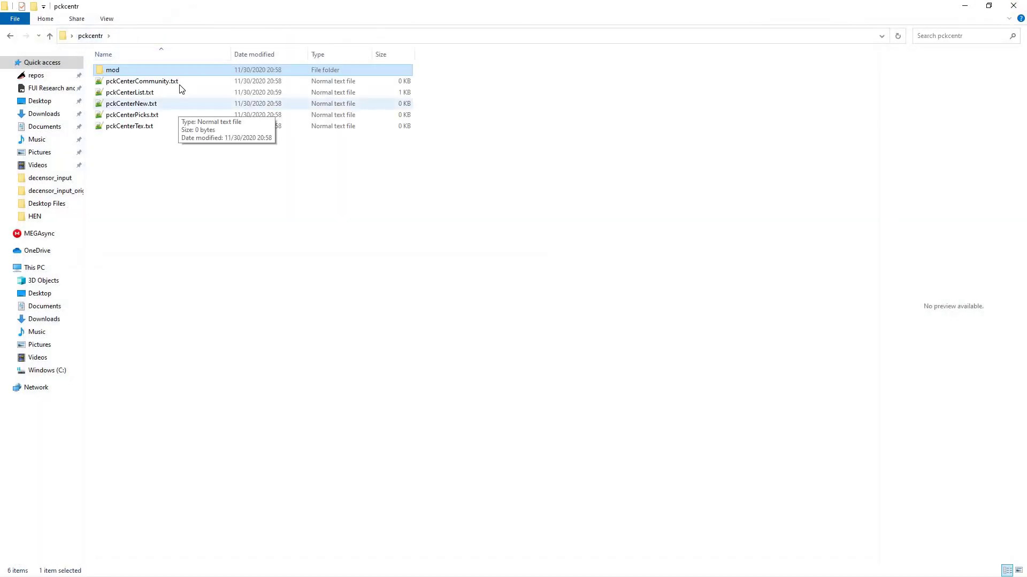
key(Down)
click(513, 433)
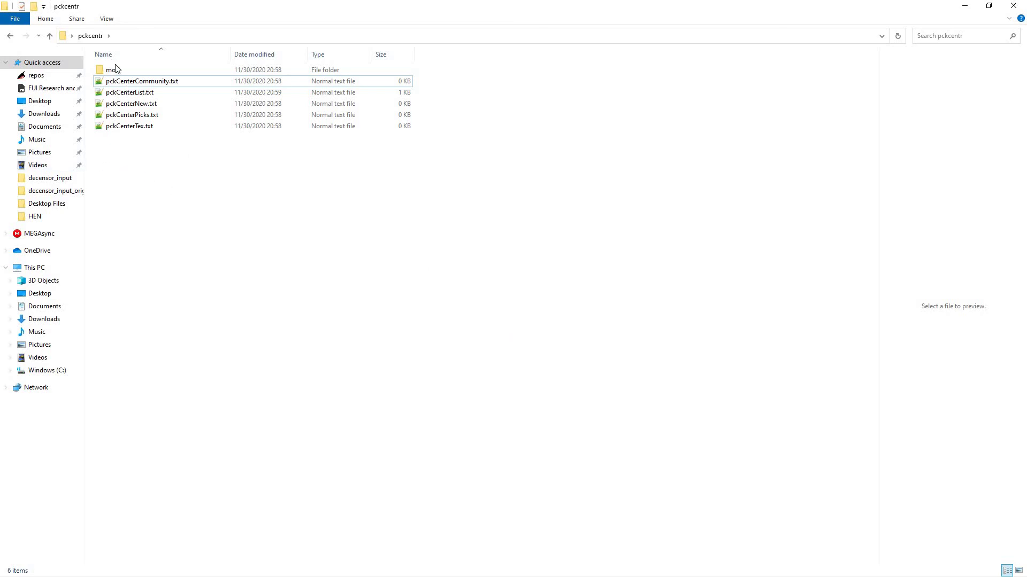
drag(114, 66, 158, 166)
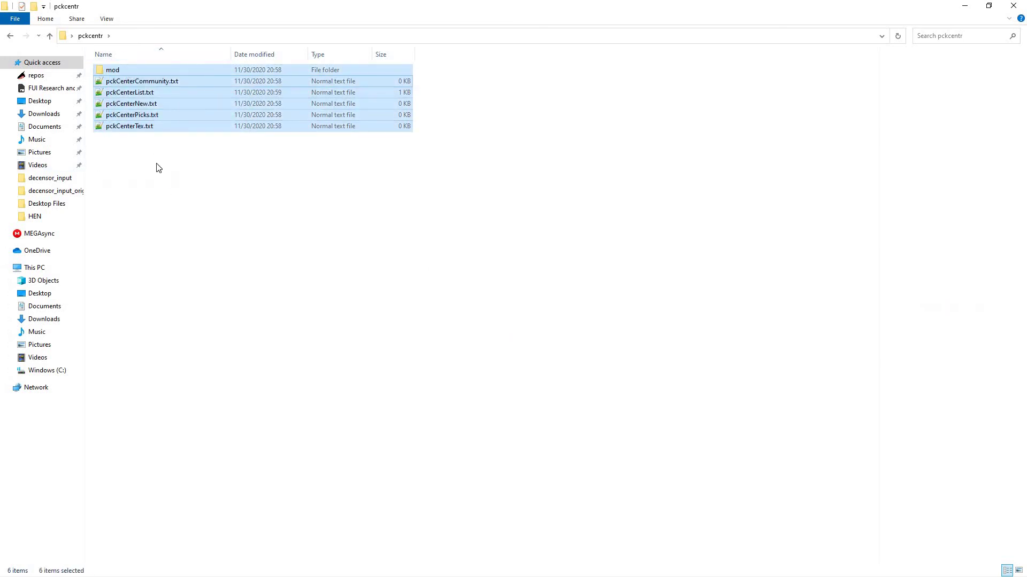
Step: Review the pack files in mod's pcks folder again, return to pckcentr, and leave everything there deselected
double_click(123, 71)
double_click(126, 73)
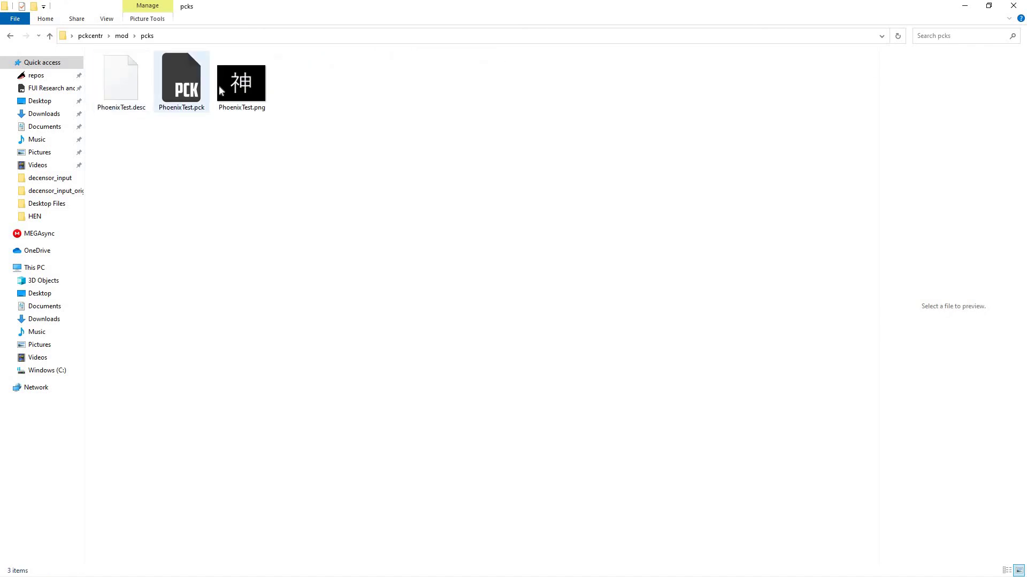
key(BackSpace)
key(BackSpace)
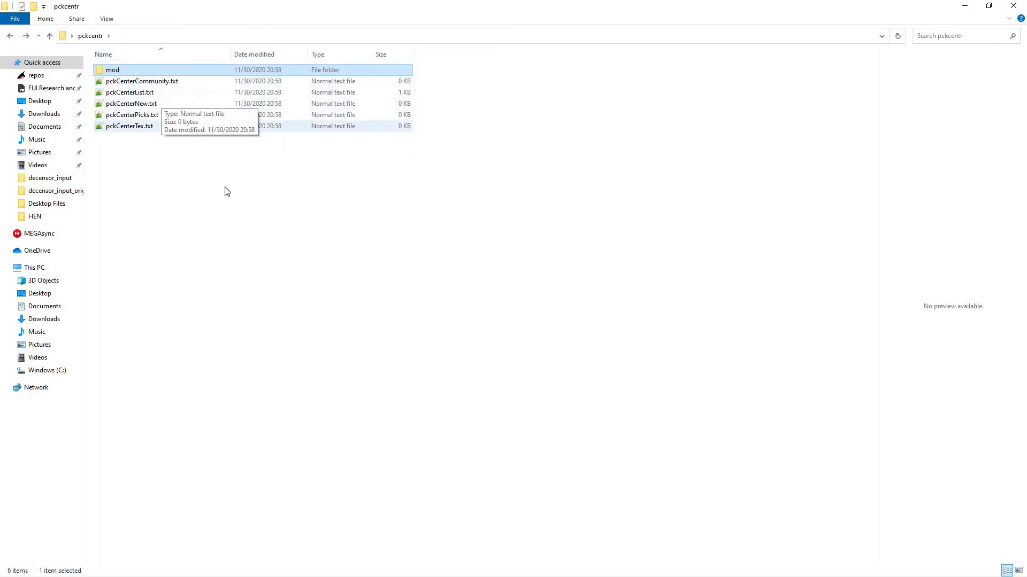
drag(136, 63, 200, 165)
click(246, 207)
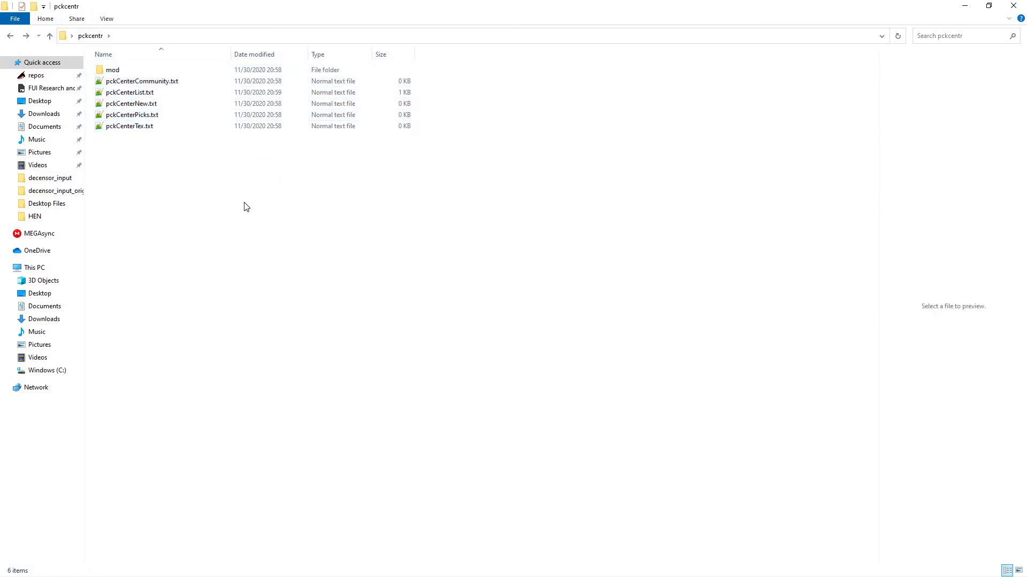